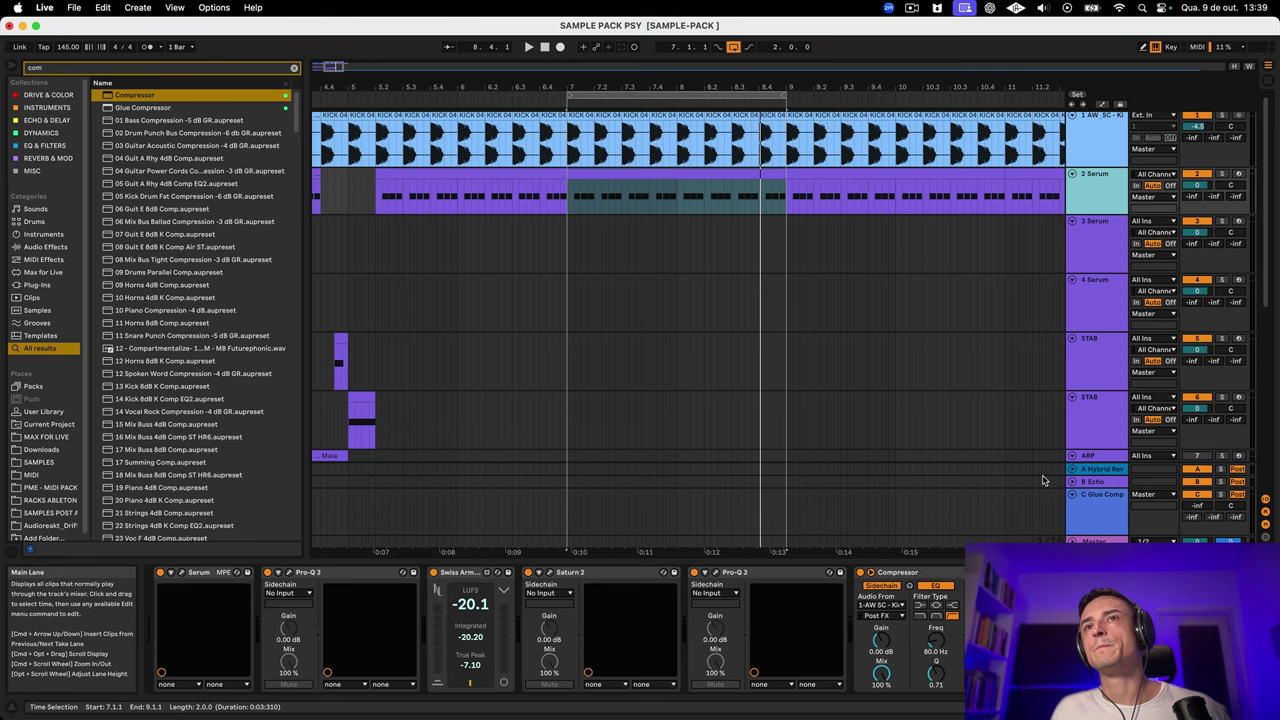
Select the 2 Serum track and play its two-bar loop from bar 7
scroll(1100, 208, "down", 1)
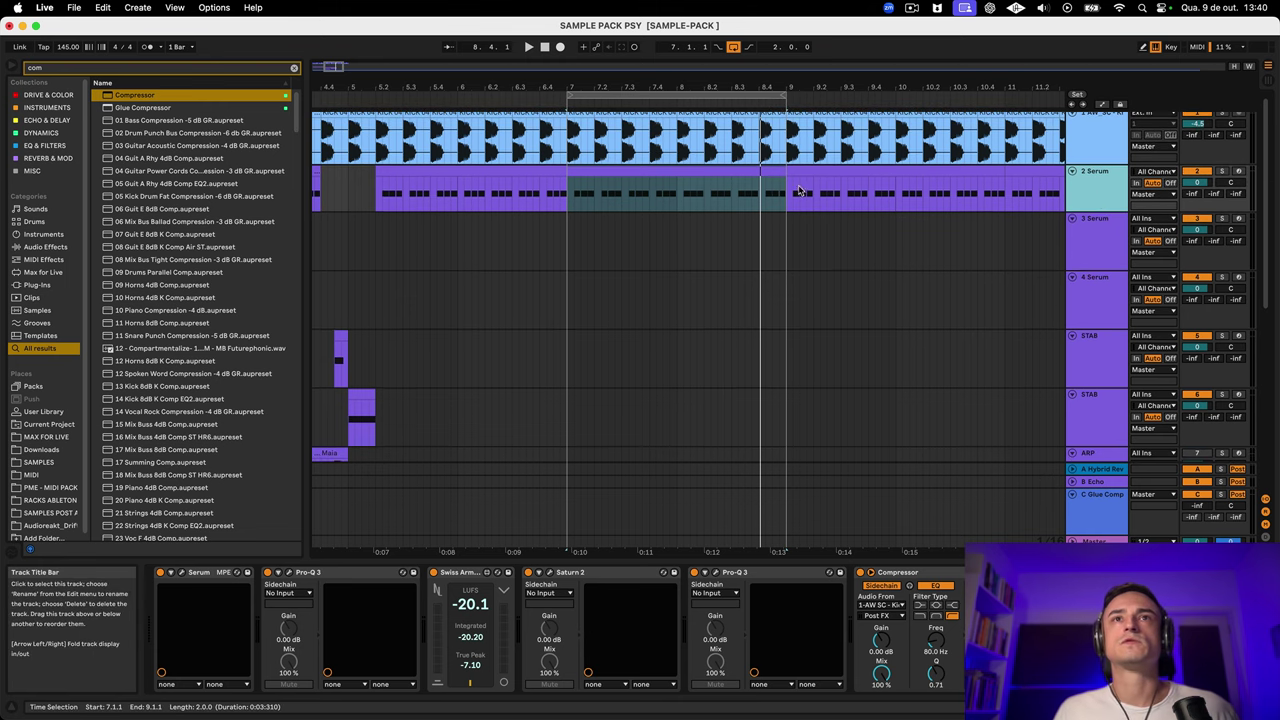
left_click(588, 169)
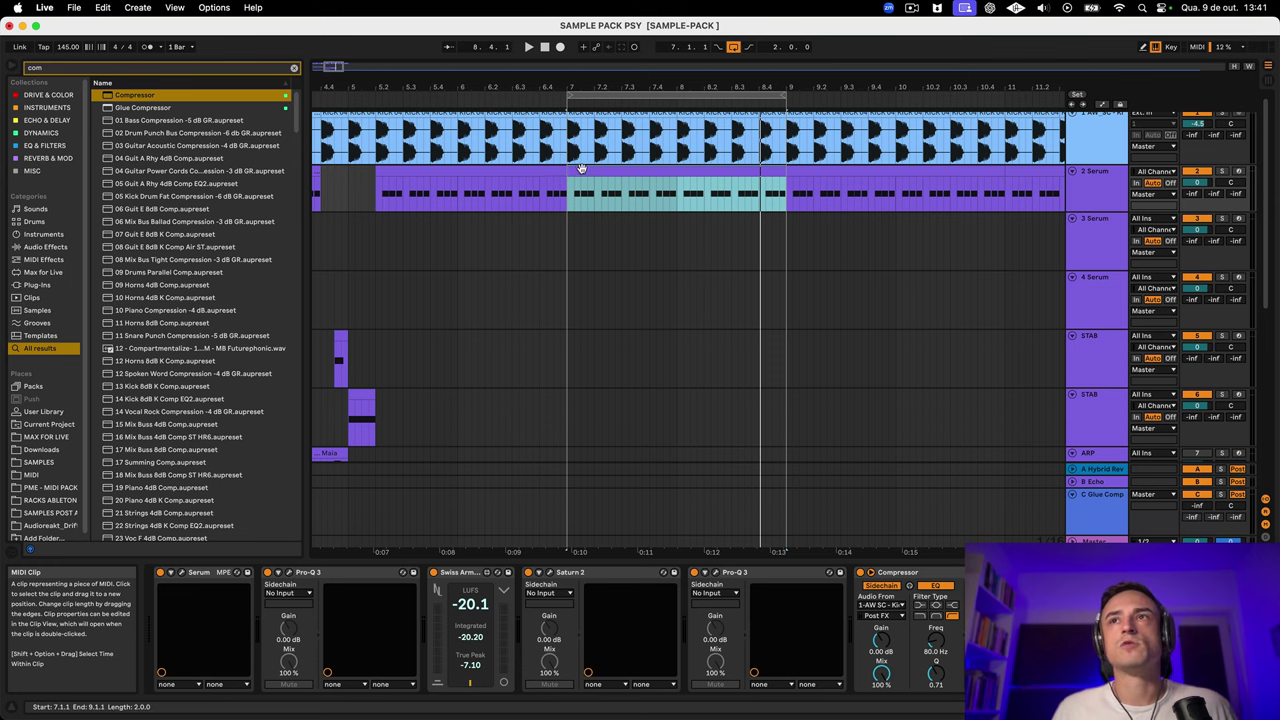
left_click(1105, 173)
scroll(1110, 152, "up", 1)
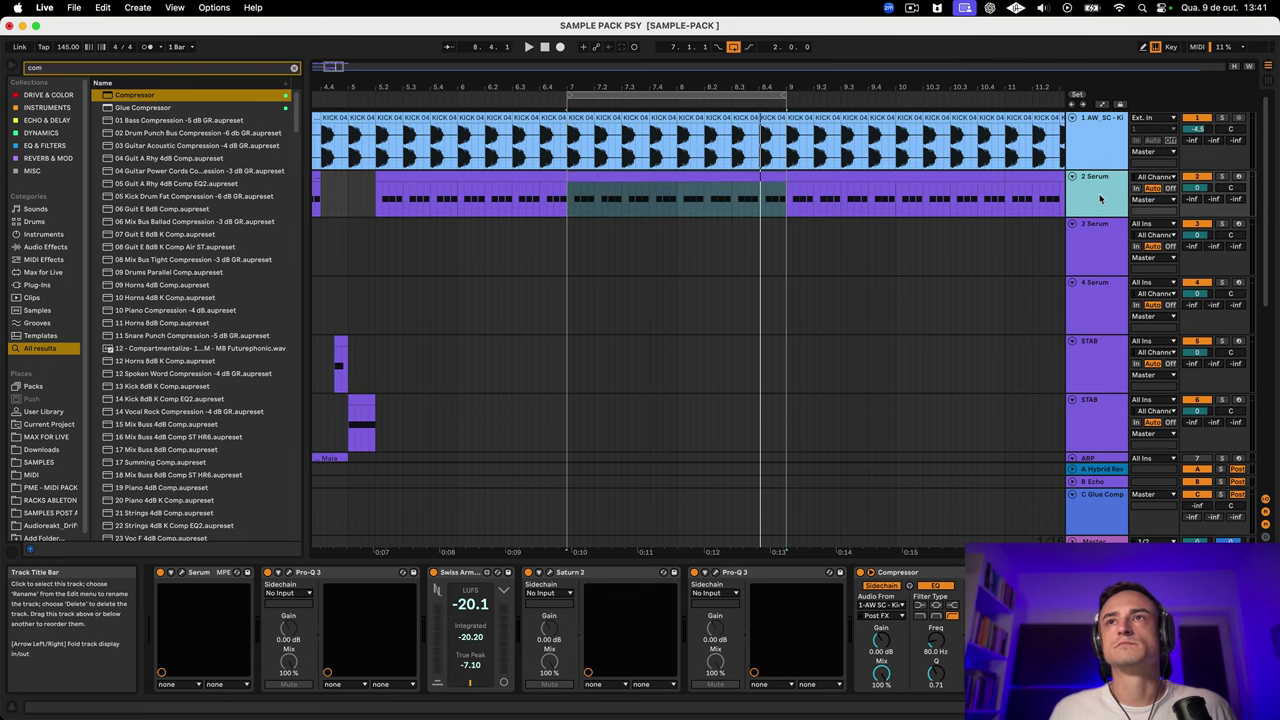
key("space")
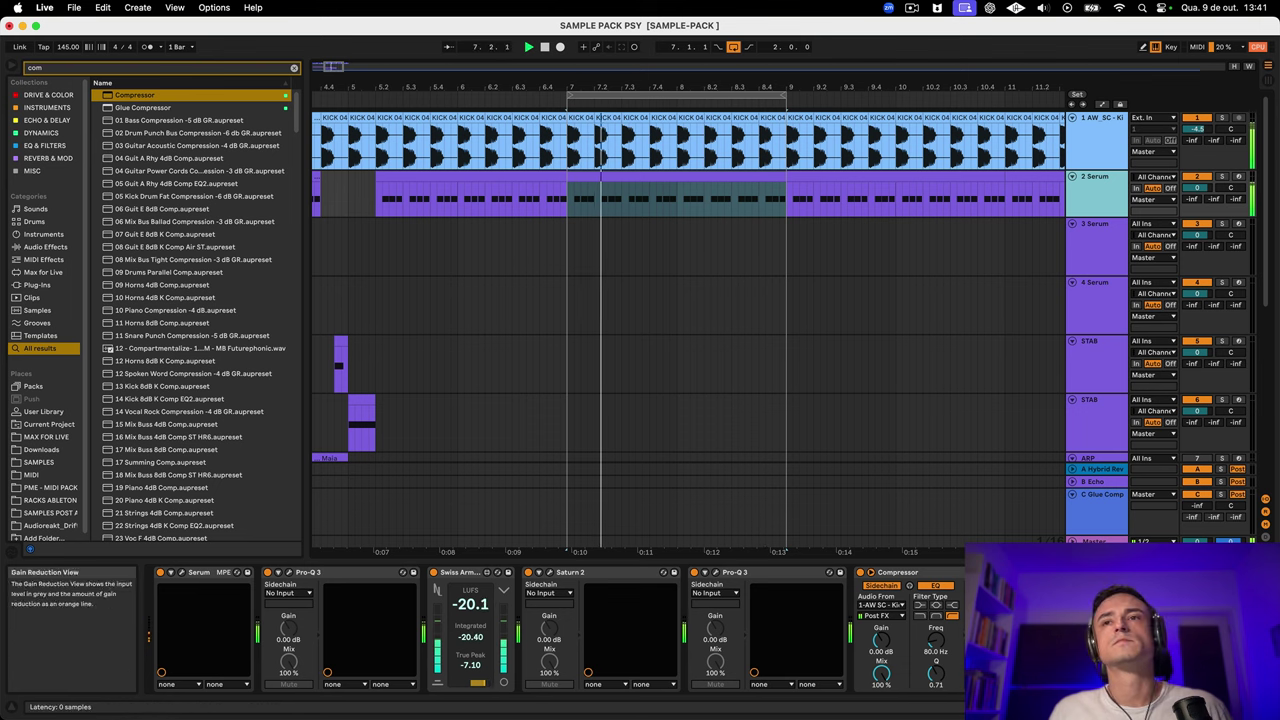
Open the Pro-Q 3 placed after Saturn 2 on the Serum track, examine its EQ curve during playback, then stop and close it
left_click(765, 575)
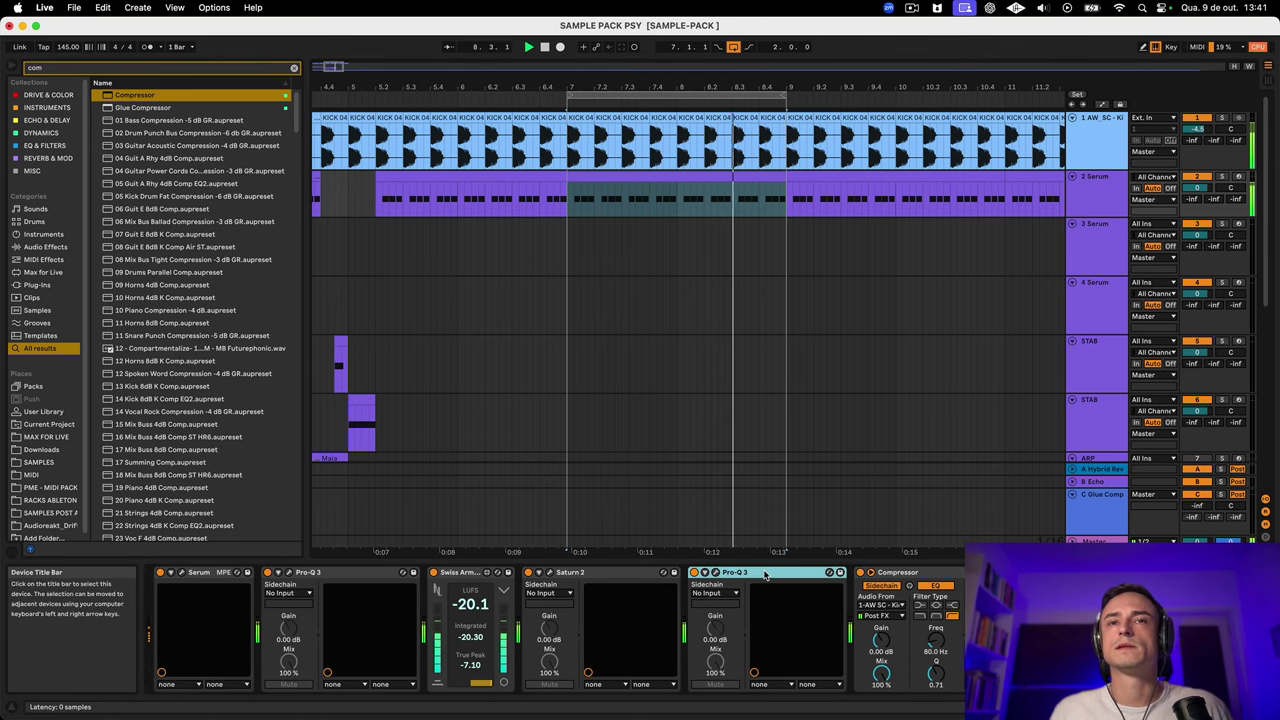
left_click(715, 572)
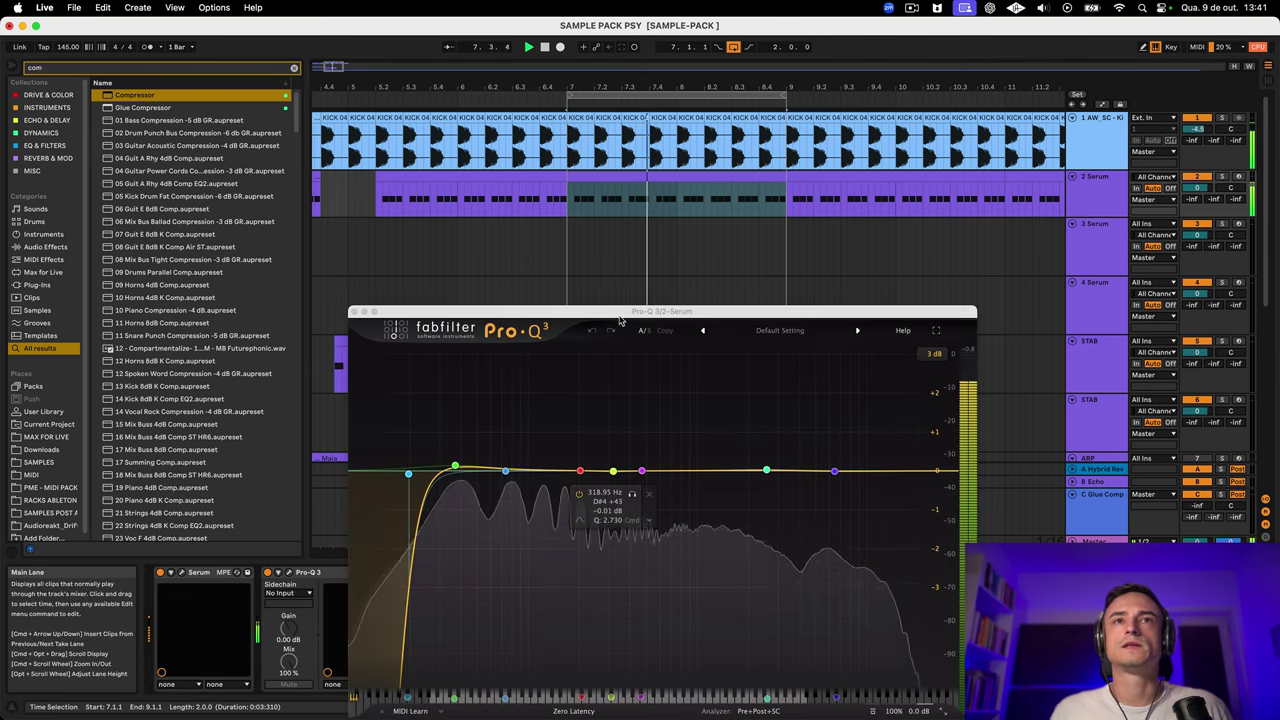
left_click_drag(620, 320, 622, 175)
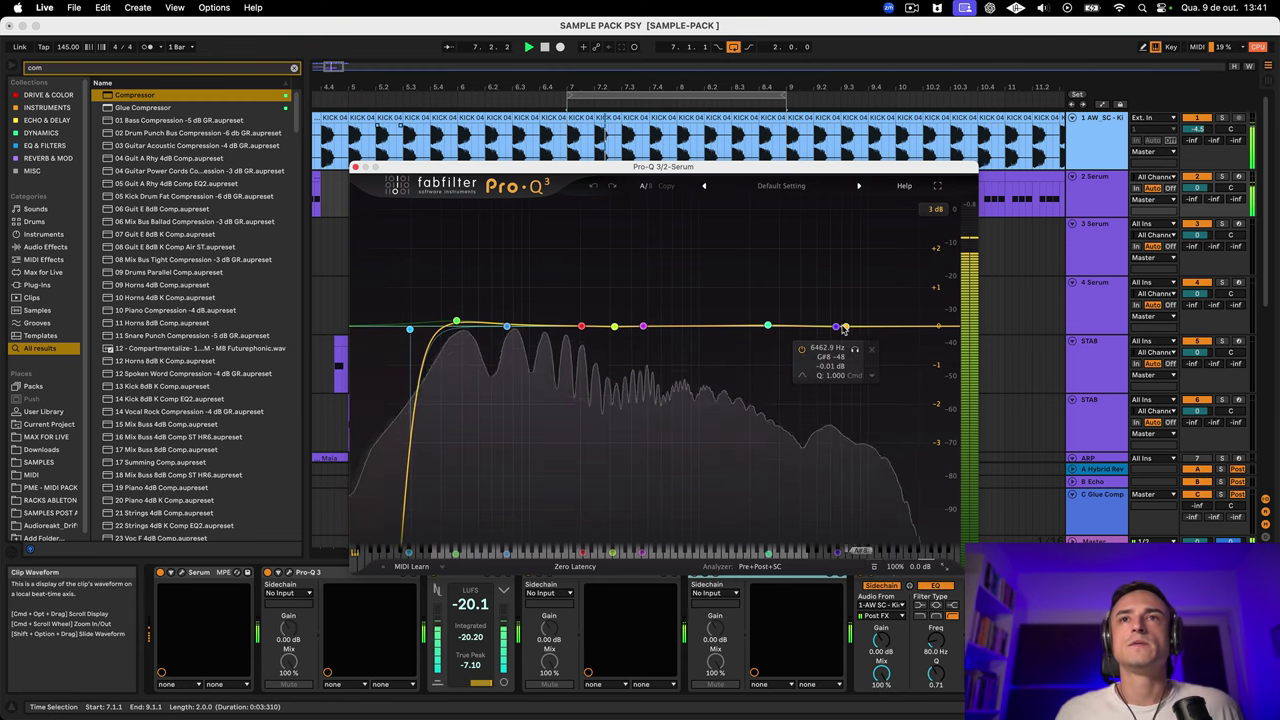
left_click_drag(828, 336, 727, 327)
left_click_drag(922, 328, 741, 294)
key("space")
left_click(355, 167)
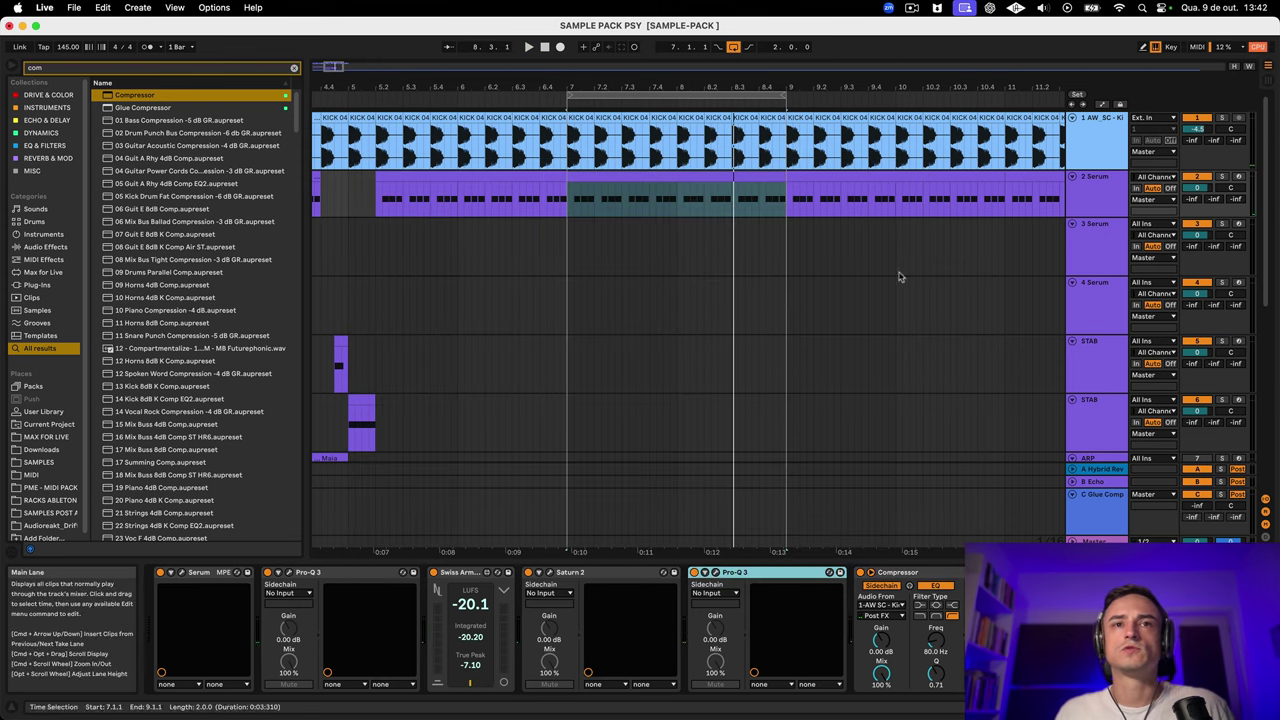
Open Saturn 2 on the Serum track, review the drive and saturation type of its bands, and close it
left_click(610, 574)
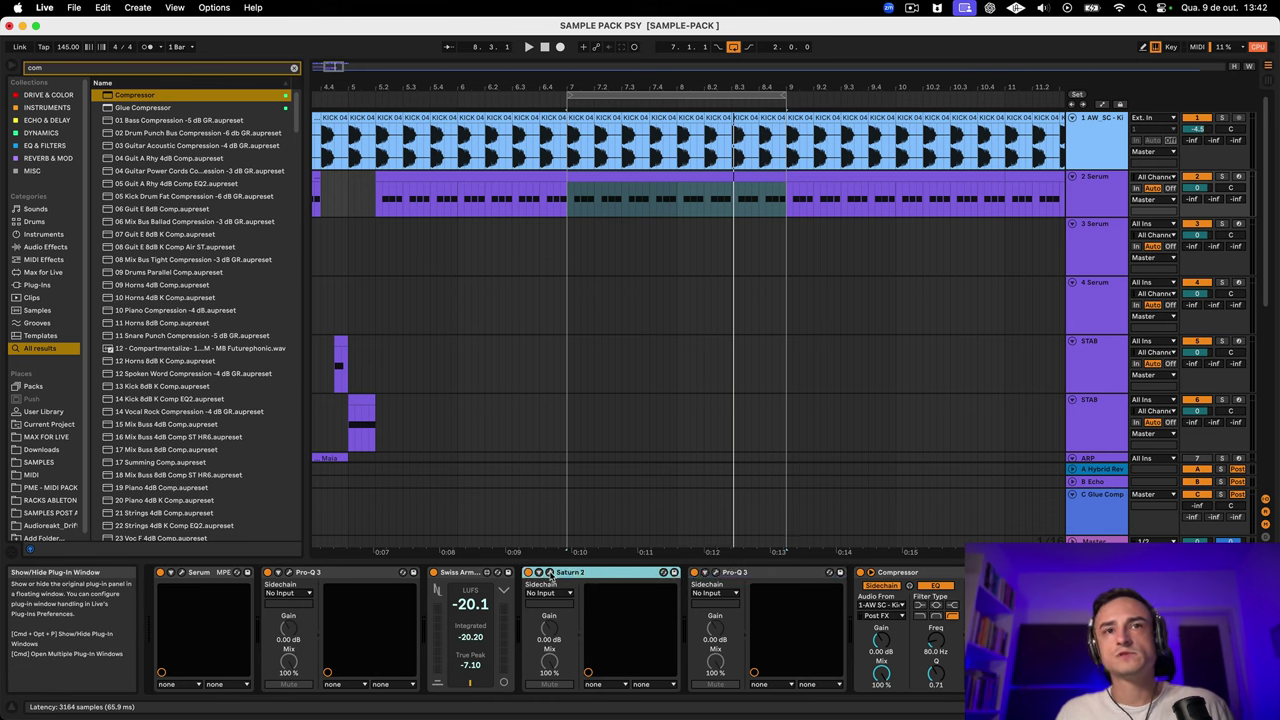
left_click(549, 573)
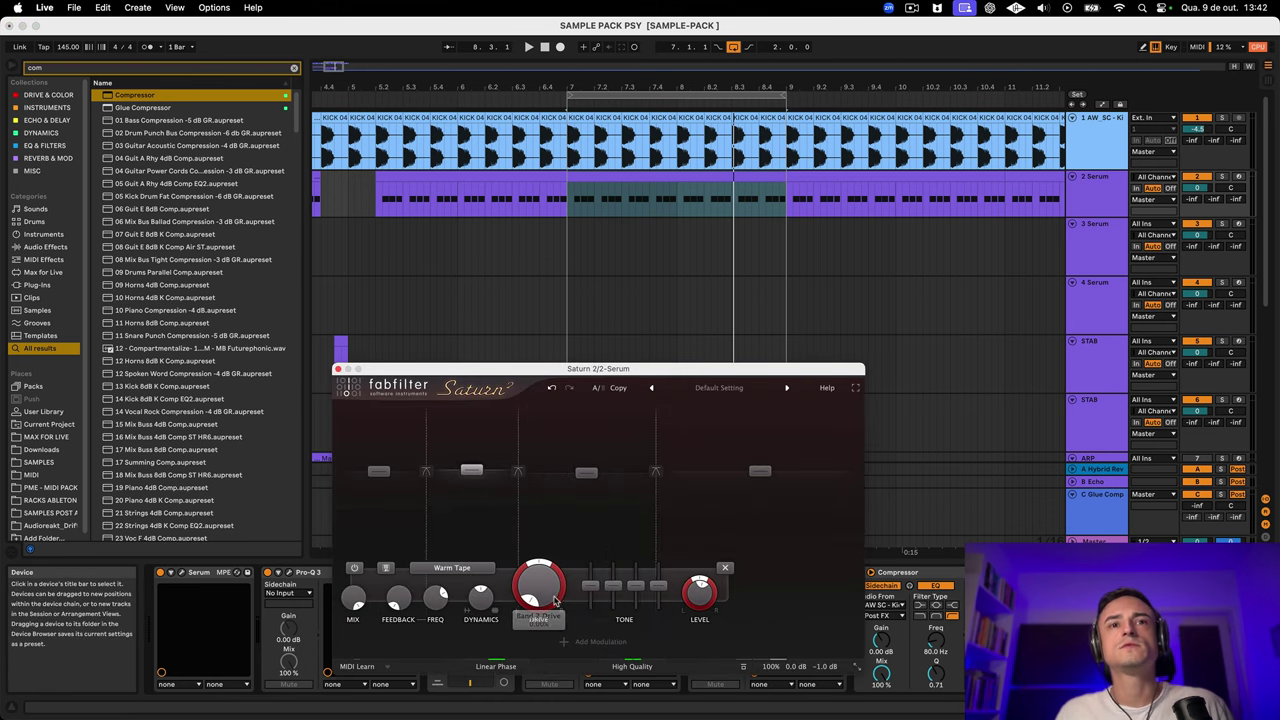
left_click(397, 518)
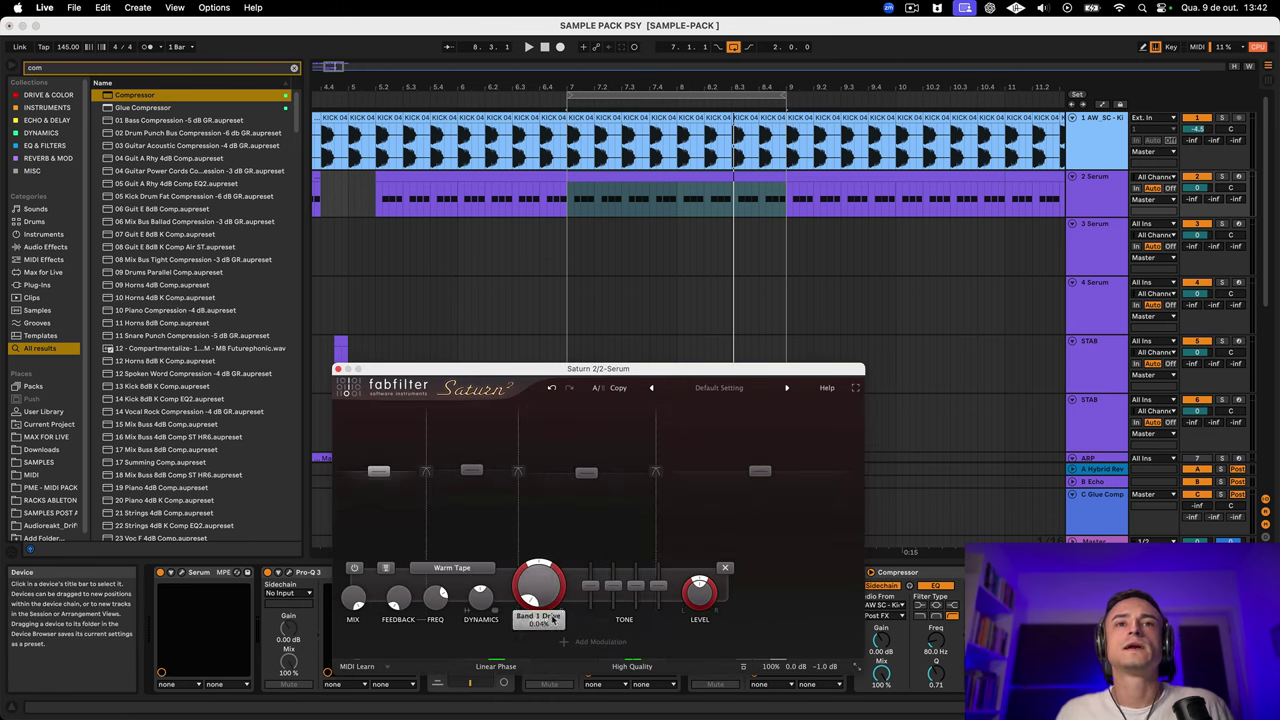
left_click(686, 534)
left_click_drag(654, 597, 654, 660)
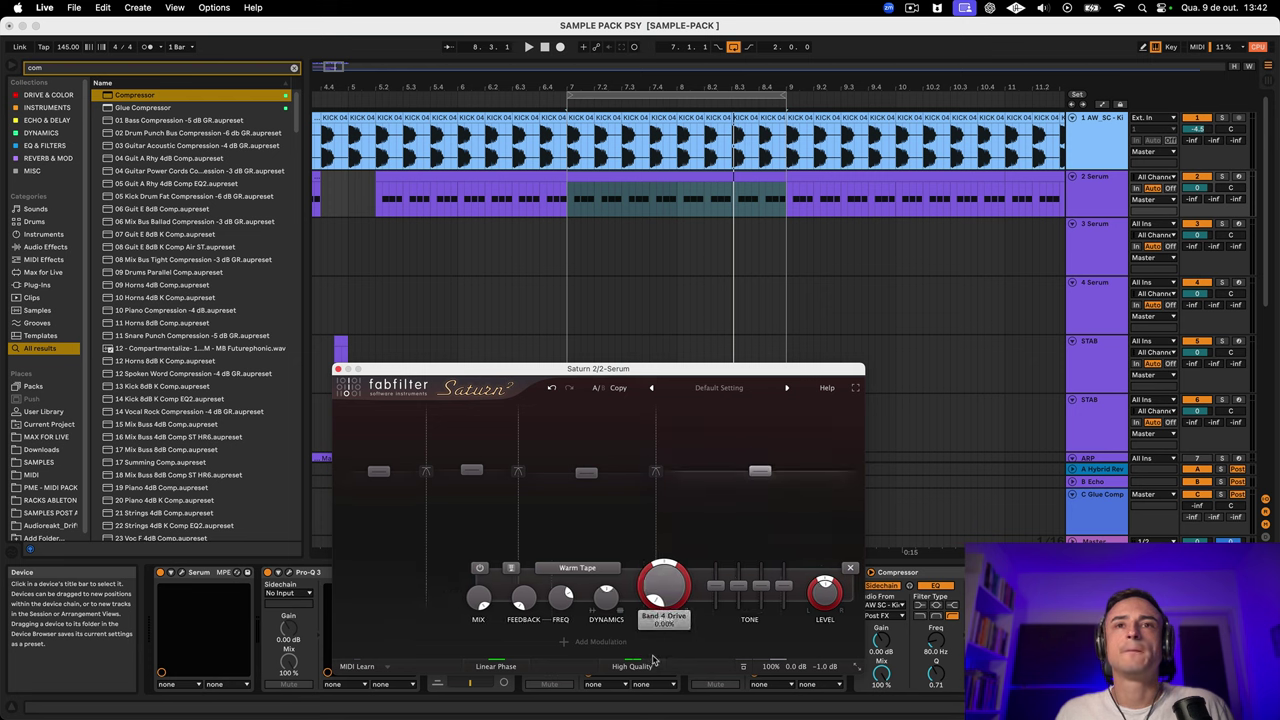
left_click(634, 503)
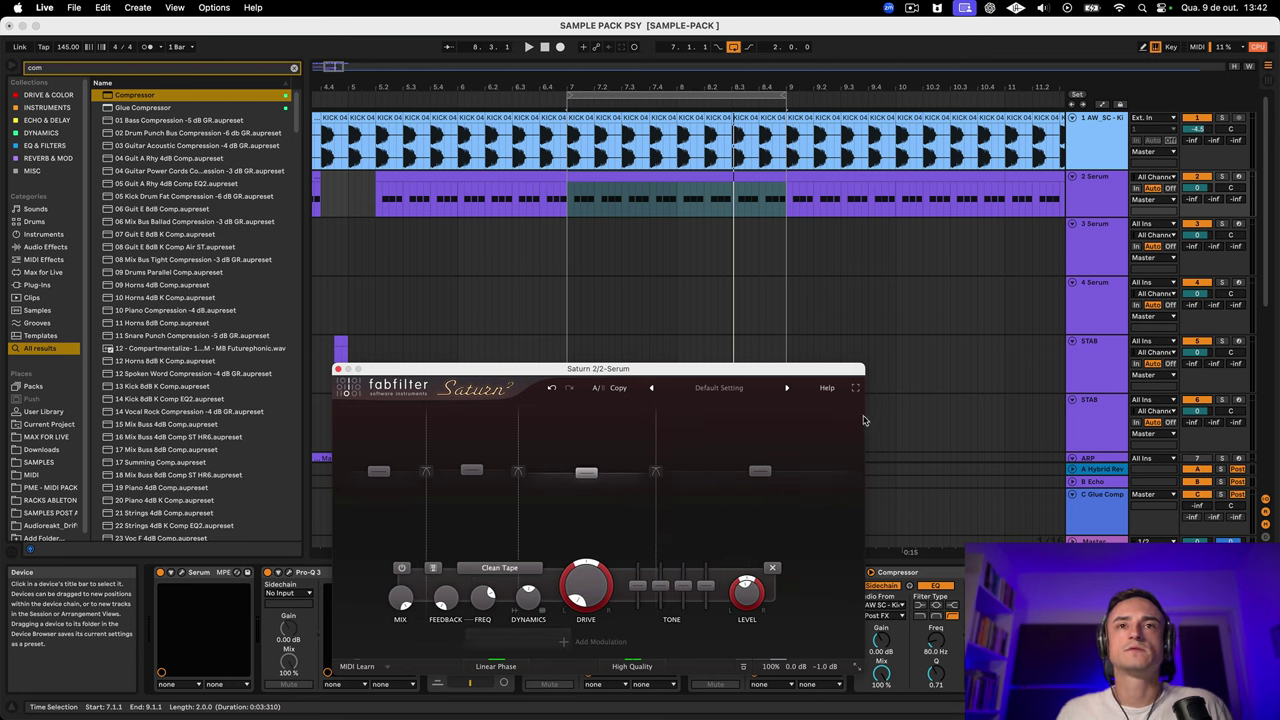
left_click(340, 369)
Play the looped Serum bass with the kick to hear the processed result, then stop playback
key("space")
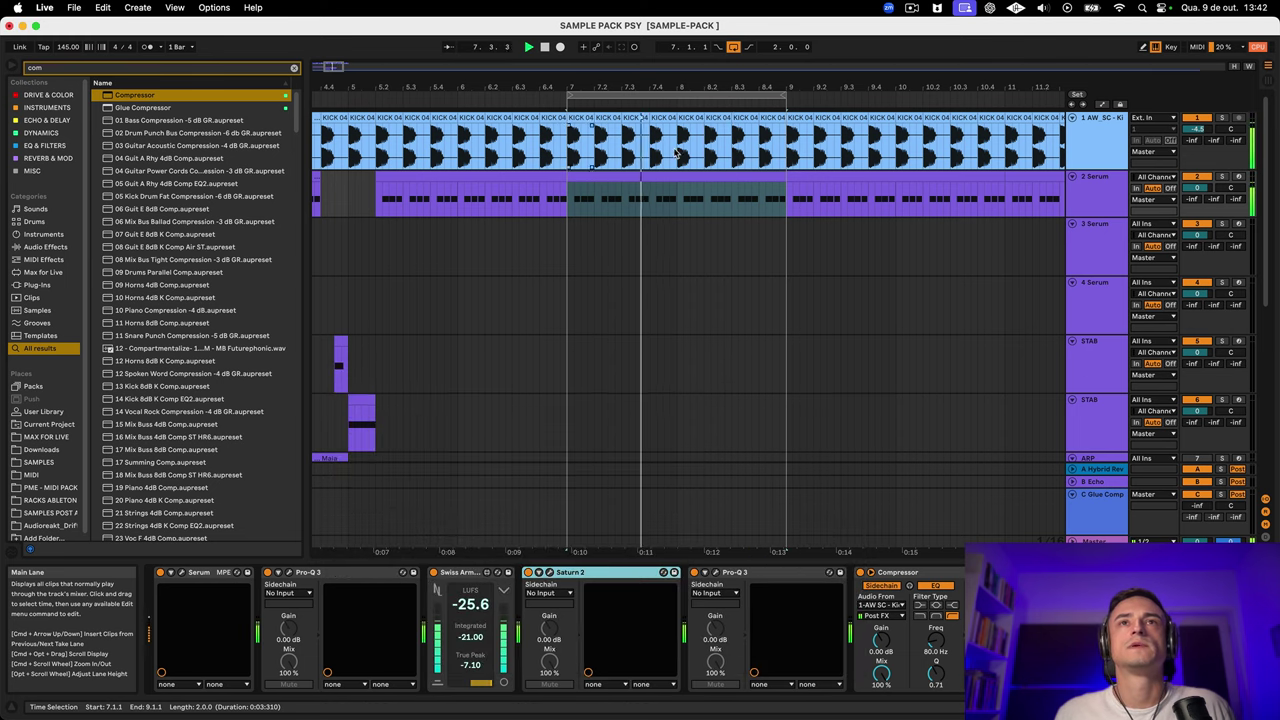
left_click(688, 177)
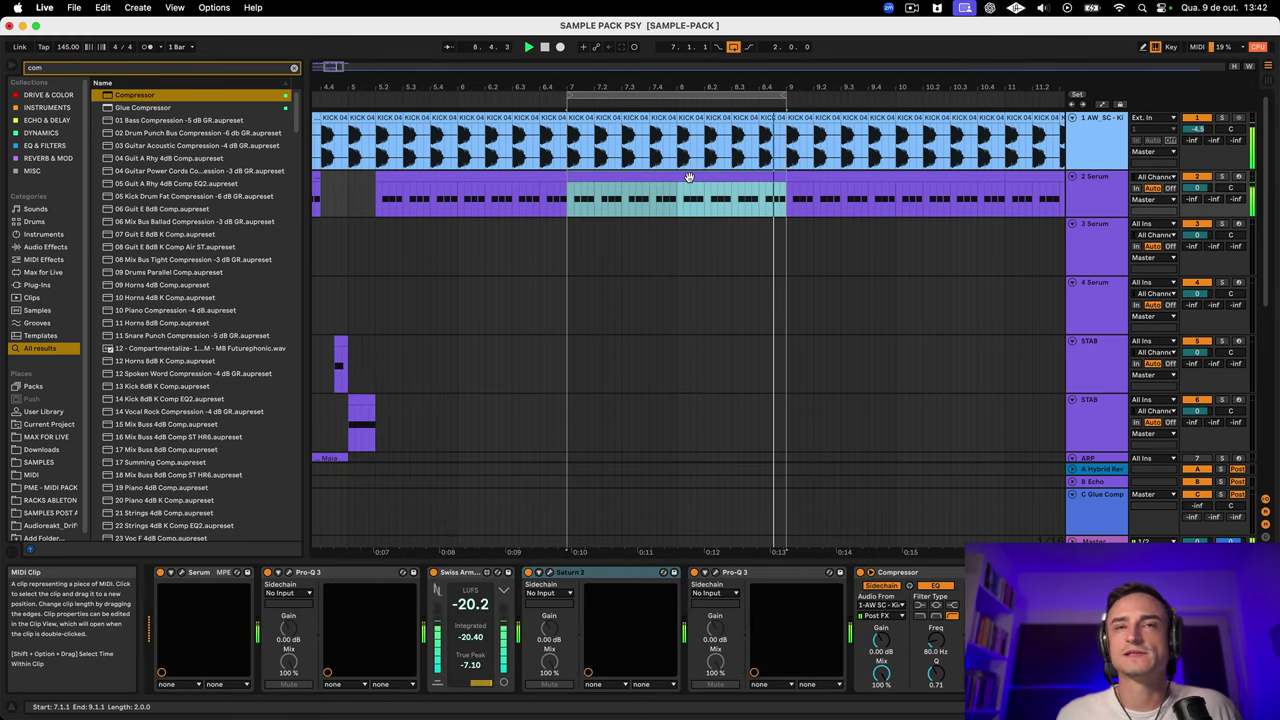
key("space")
On the C Glue Comp return track, deactivate Saturn 2 and Pro-Q 3 so only the Glue Compressor stays active
left_click(1095, 193)
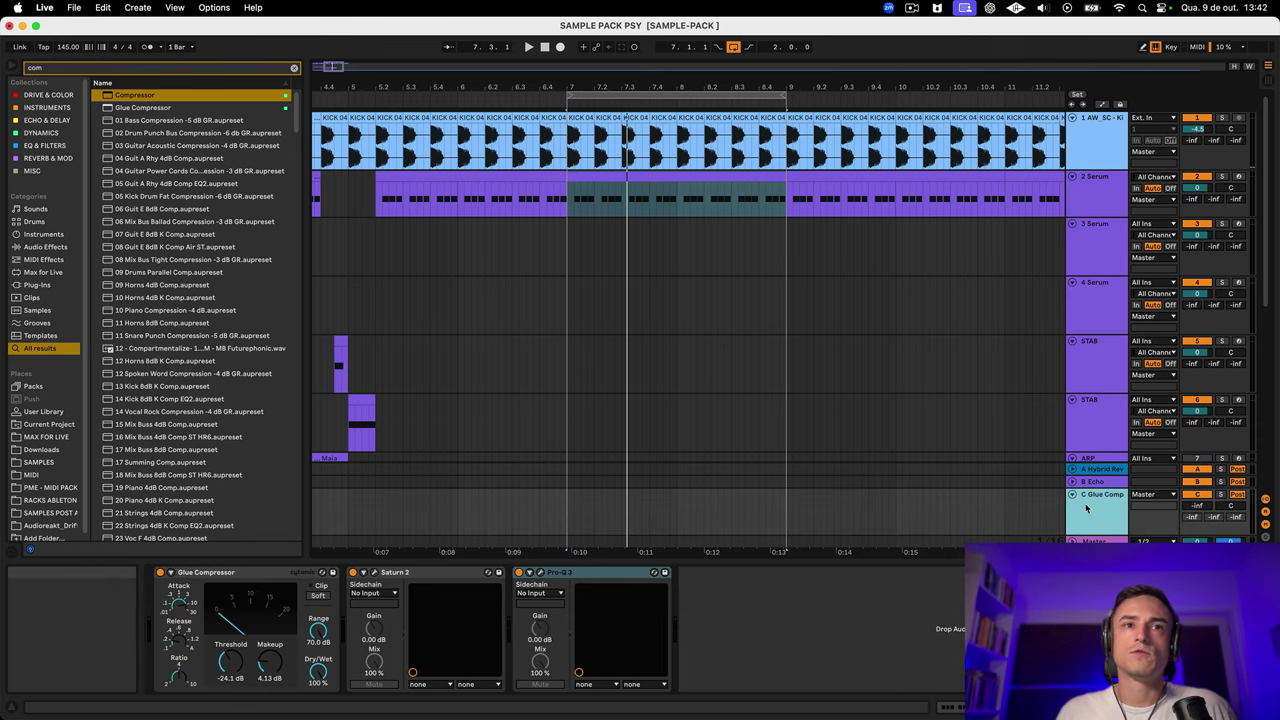
left_click(520, 584)
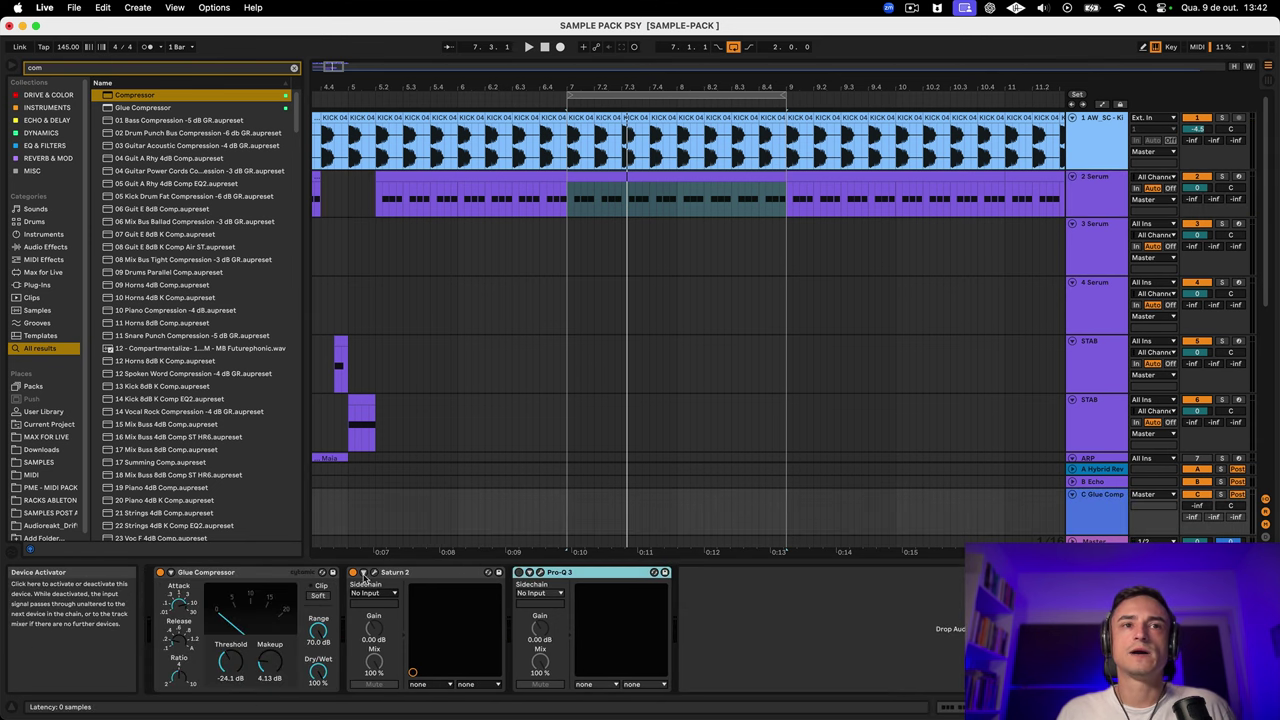
left_click(1102, 512)
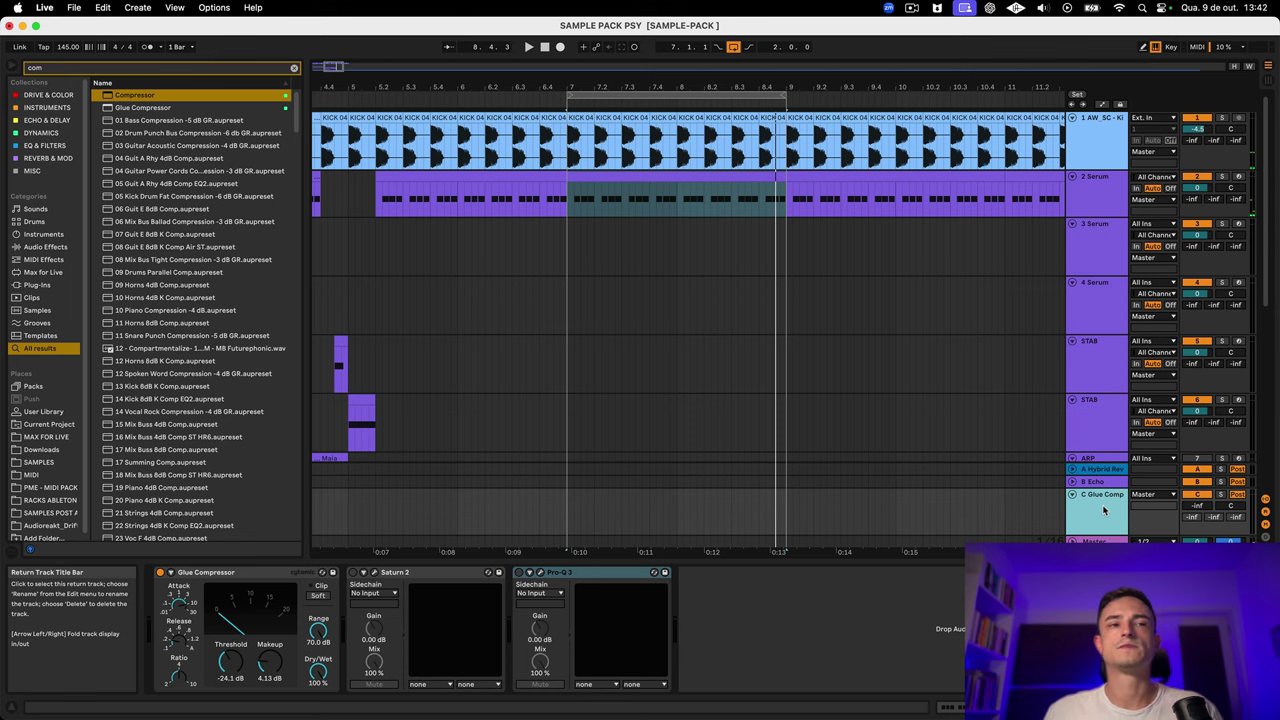
left_click(176, 586)
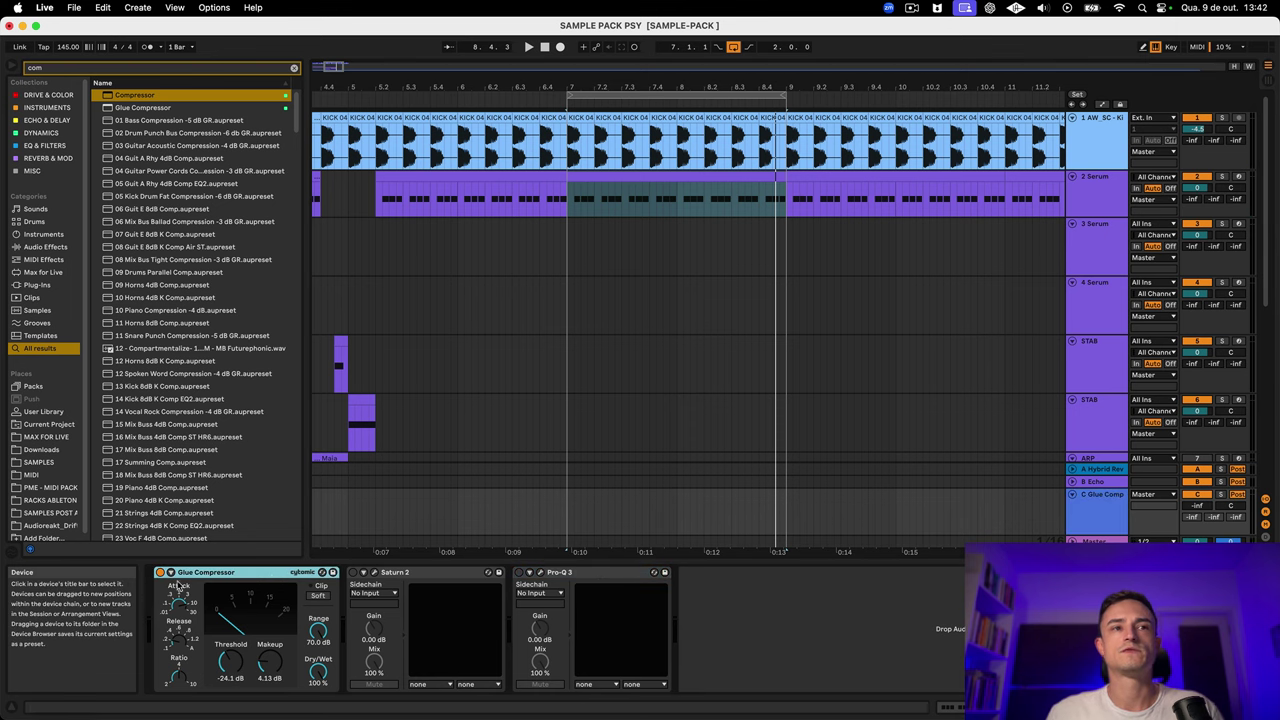
left_click(1097, 515)
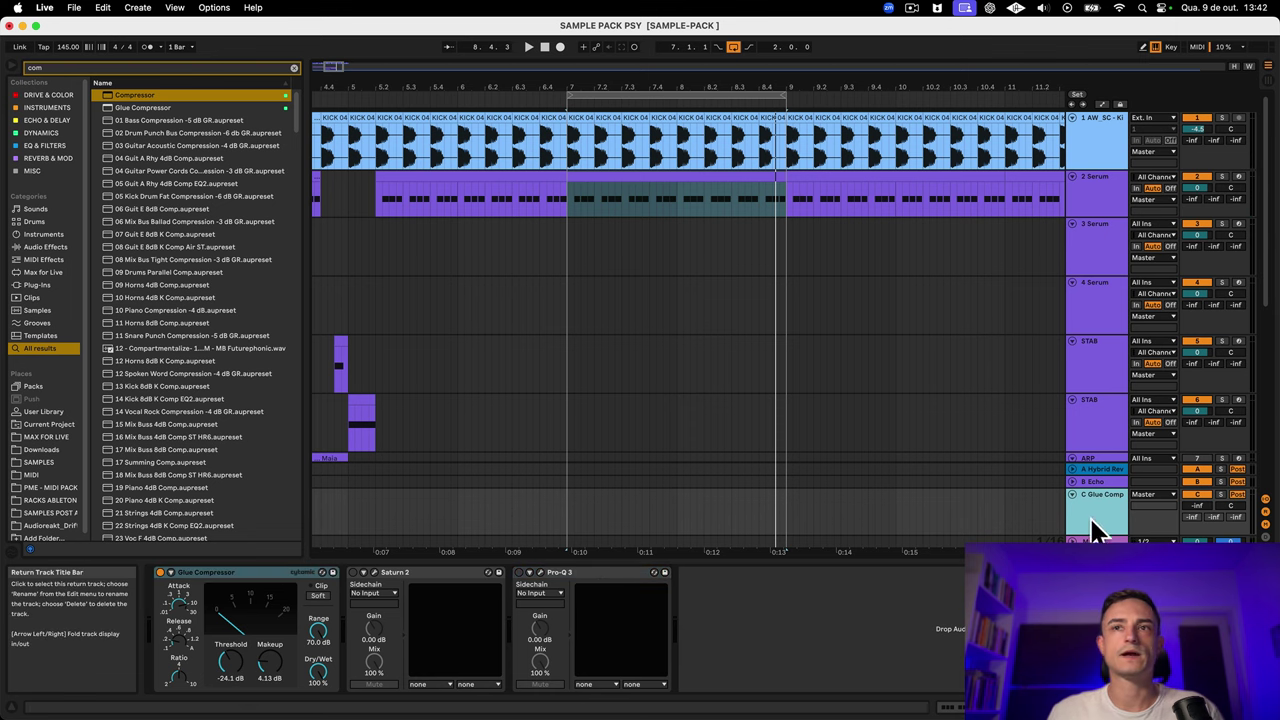
left_click(213, 574)
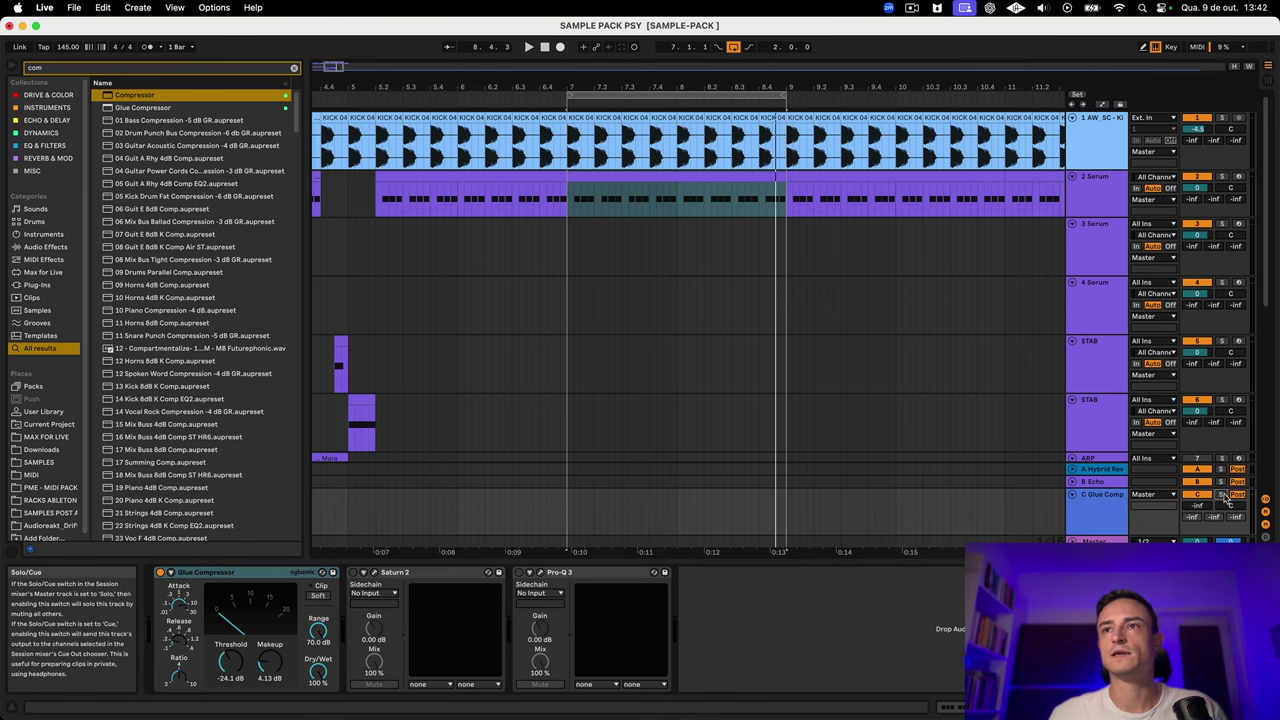
Solo the C Glue Comp return and set the 2 Serum track's send C to 0 dB
left_click(1111, 512)
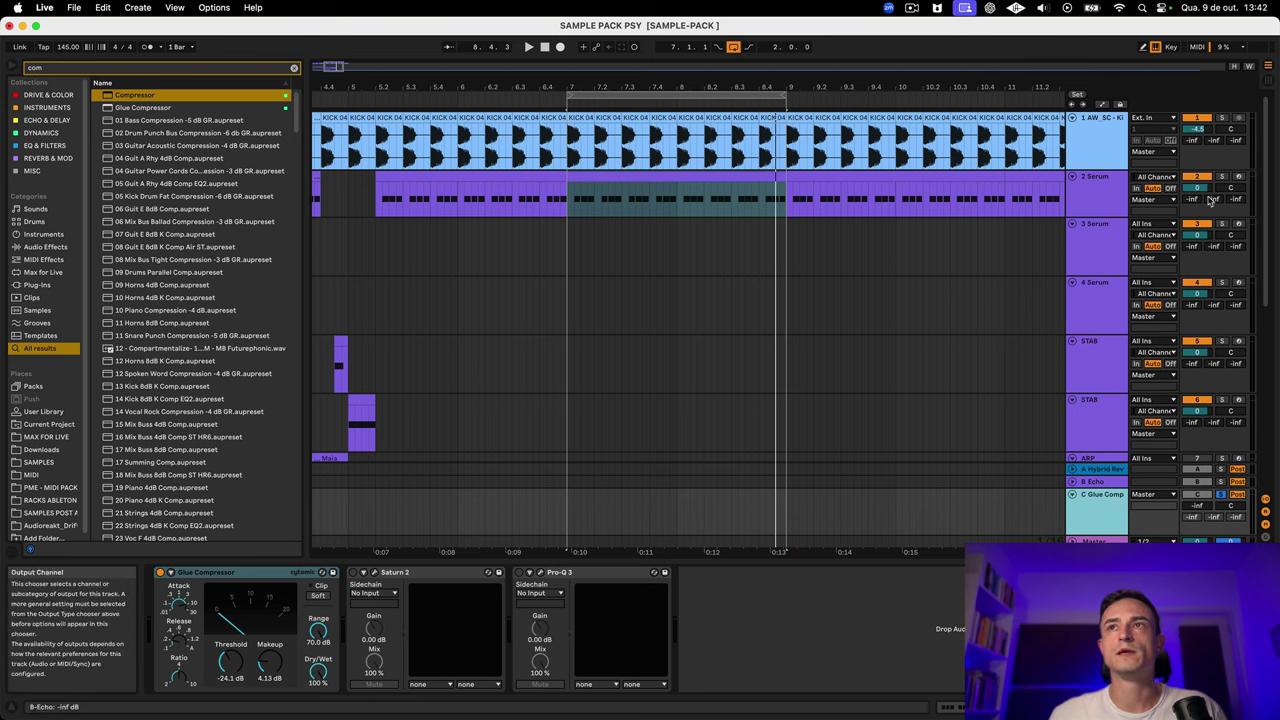
left_click_drag(1236, 203, 1236, 195)
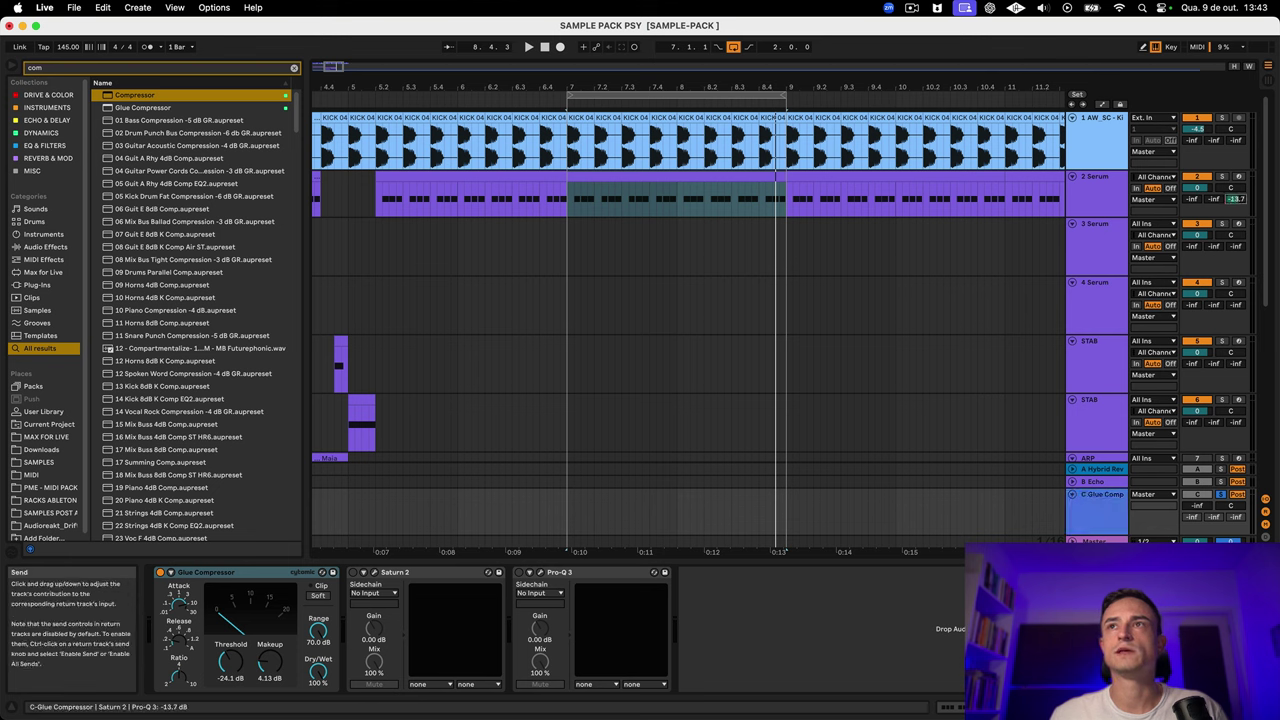
left_click(1102, 187)
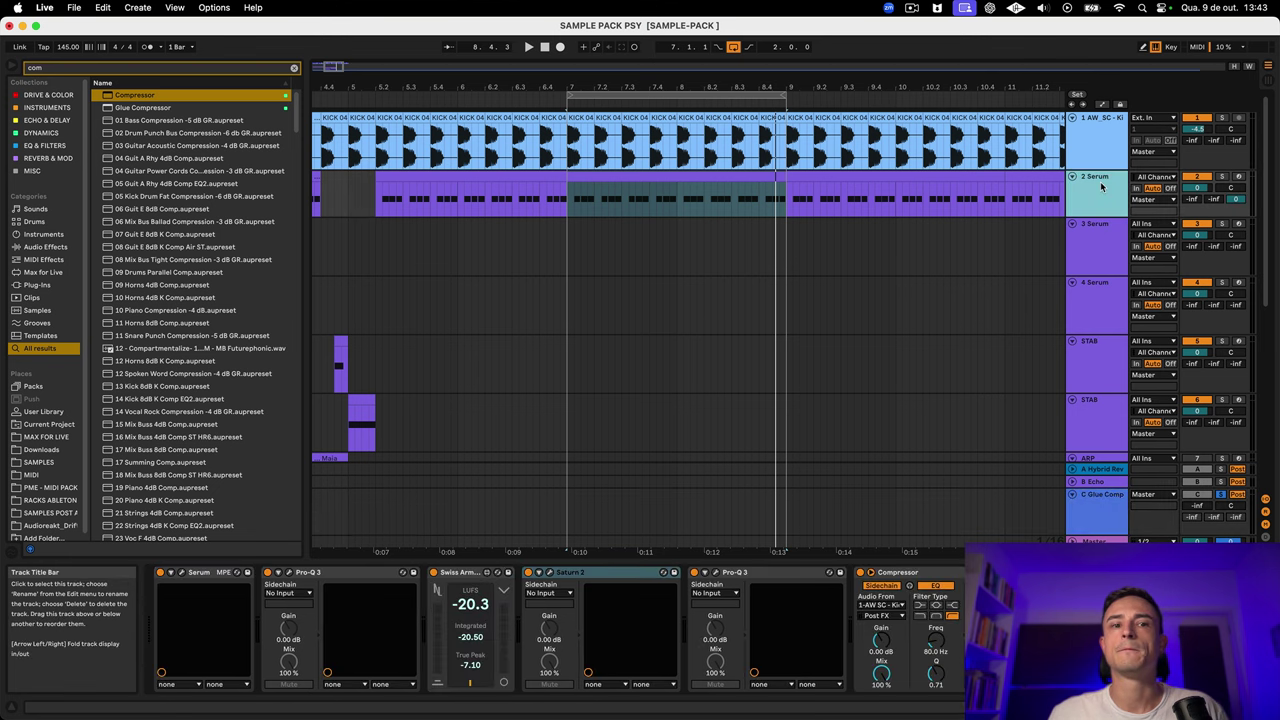
left_click(1090, 515)
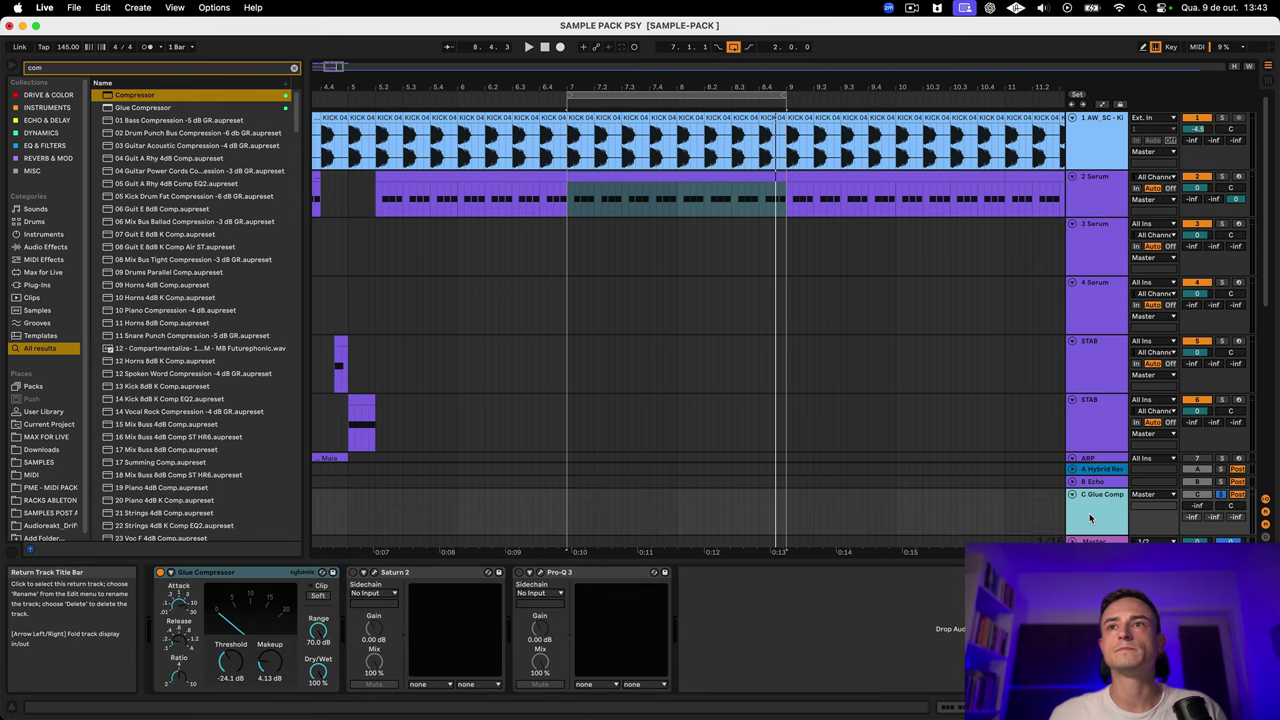
Play the loop and raise the C Glue Comp return's volume to 0 dB
key("space")
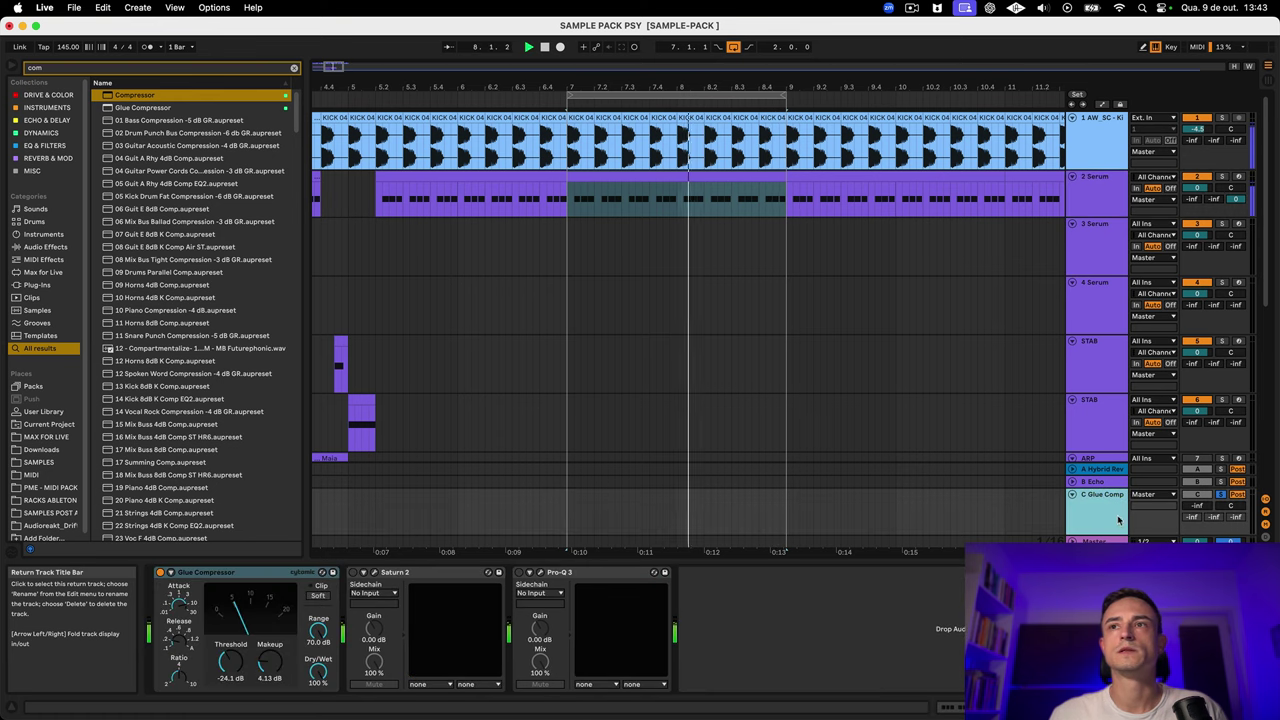
left_click_drag(1197, 505, 1197, 425)
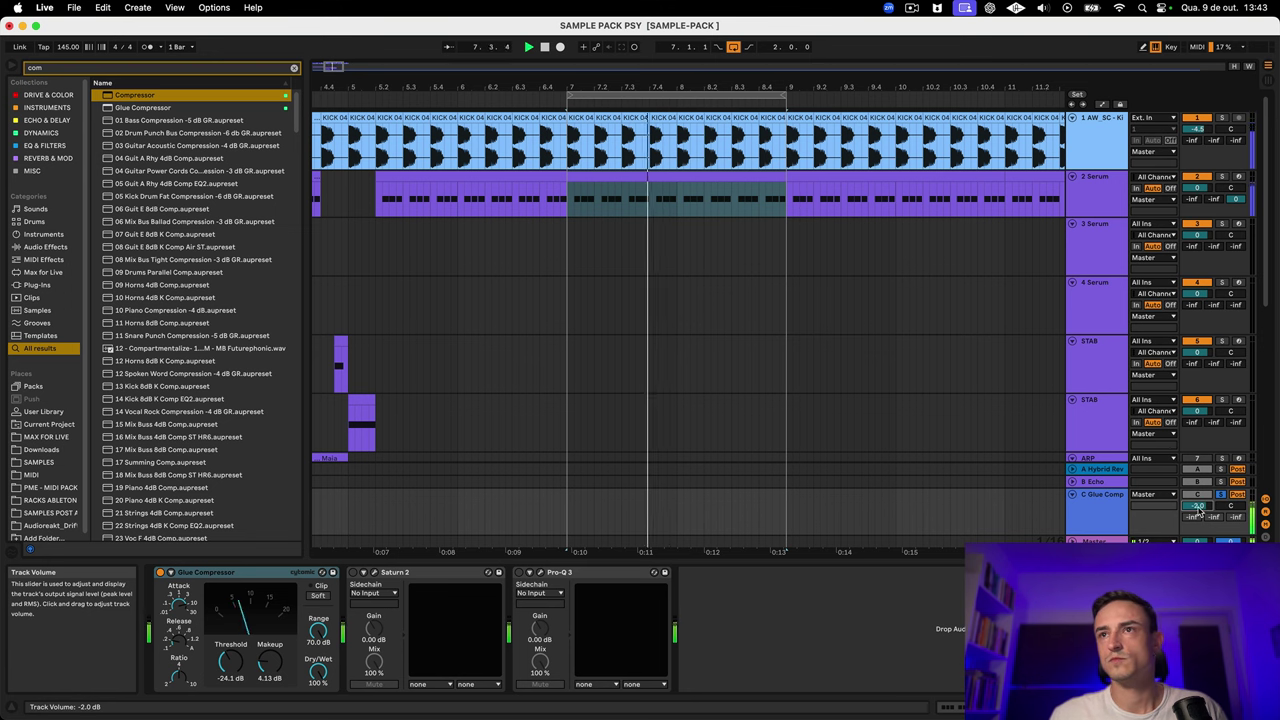
left_click(1084, 519)
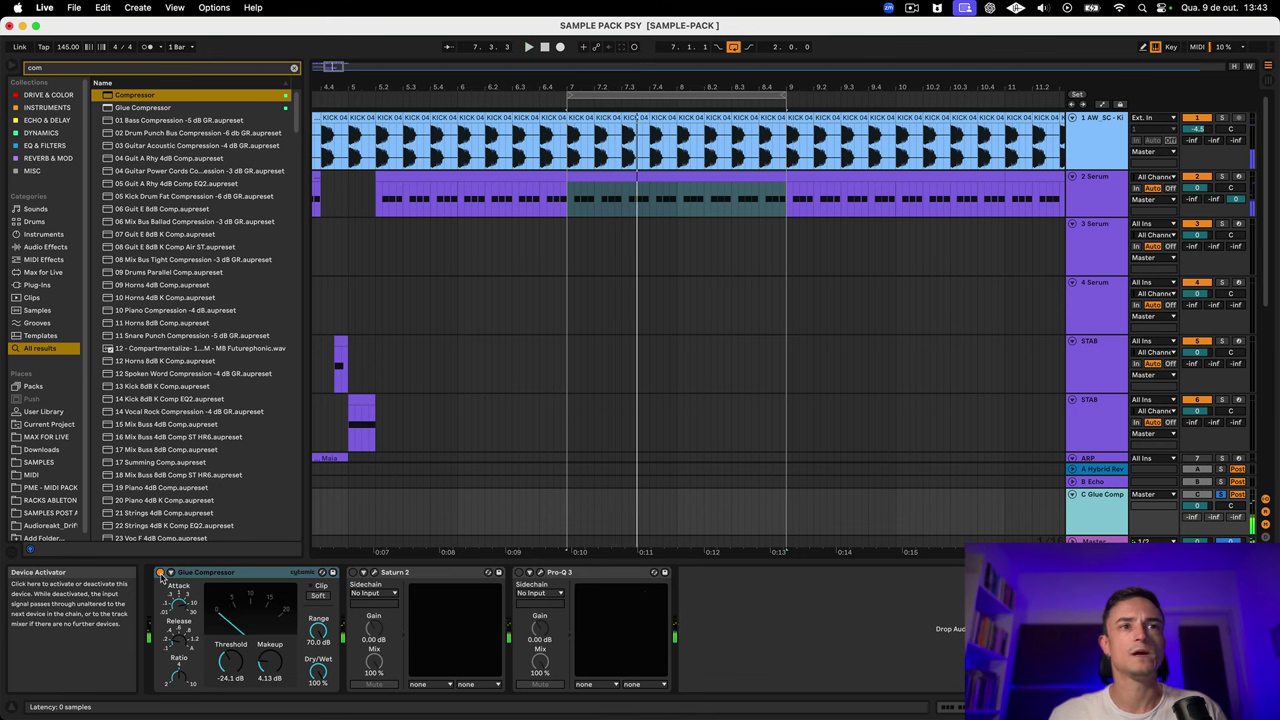
Bypass the Glue Compressor during playback and reactivate it to compare the return's sound with and without compression
left_click(161, 575)
key("space")
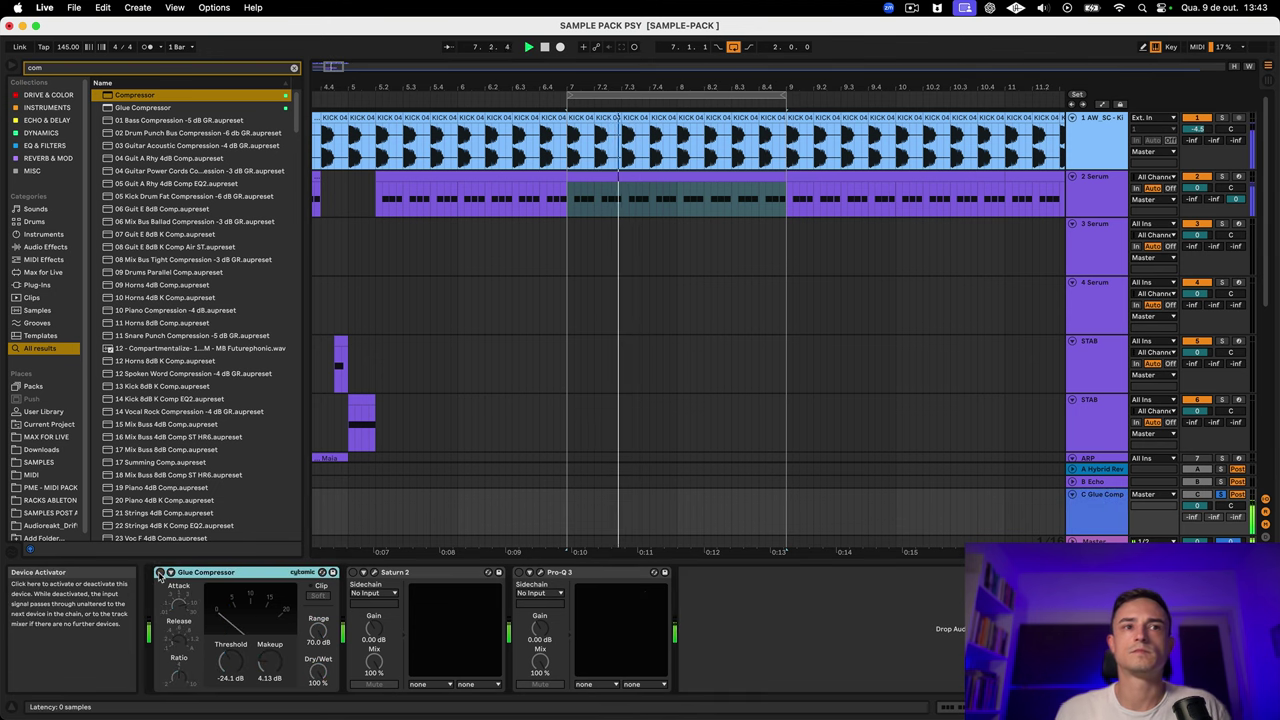
left_click(160, 573)
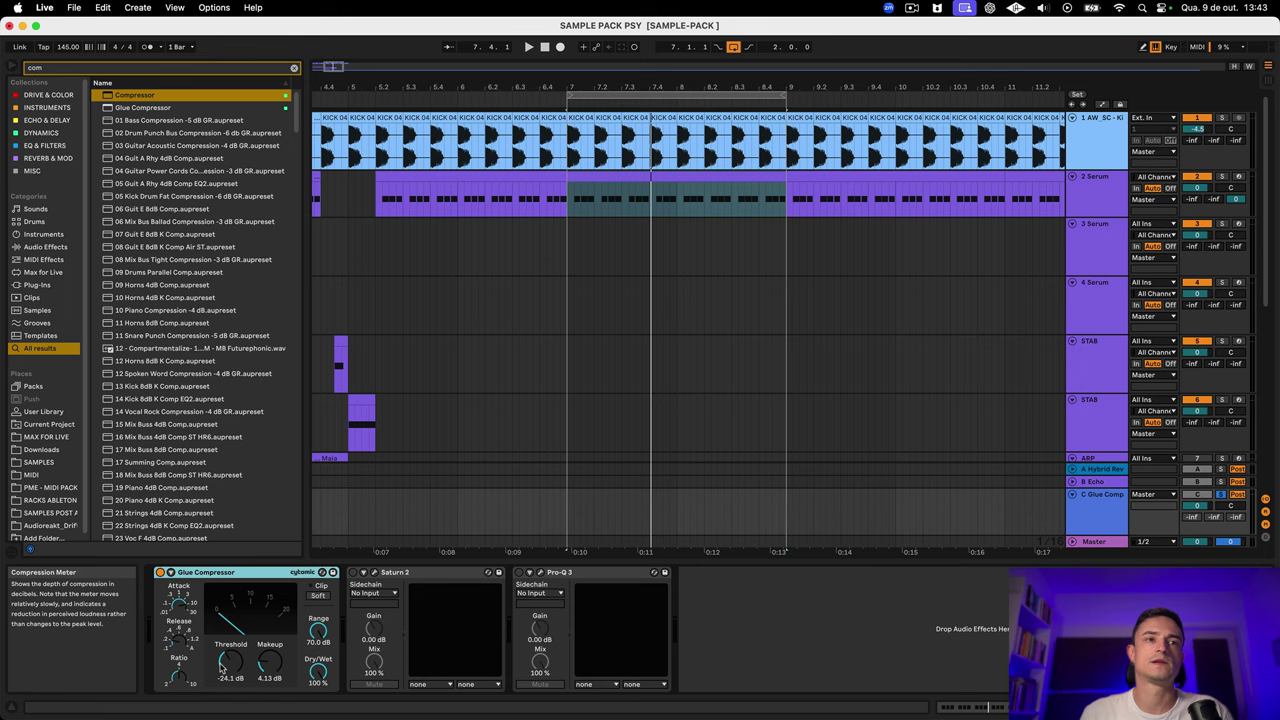
Open the return track's Saturn 2 and review its low Warm Tape band and high Subtle Tube band
left_click(374, 572)
left_click_drag(586, 410, 606, 166)
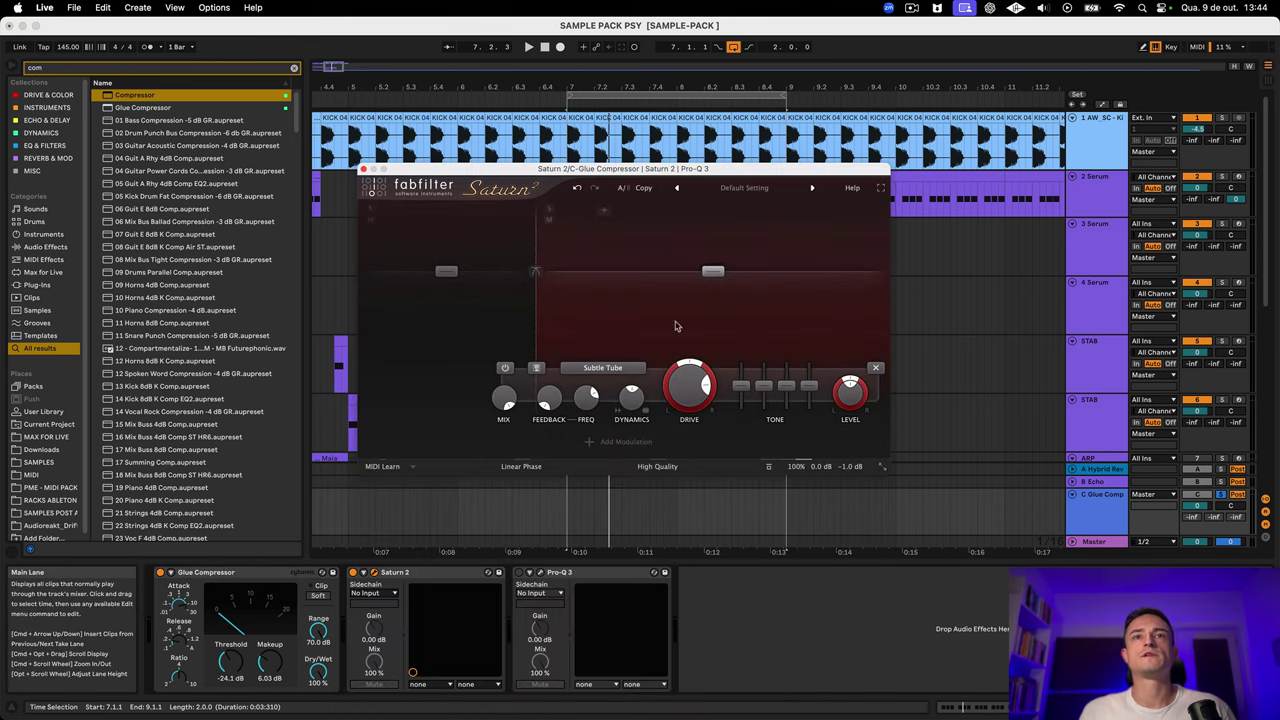
left_click(479, 322)
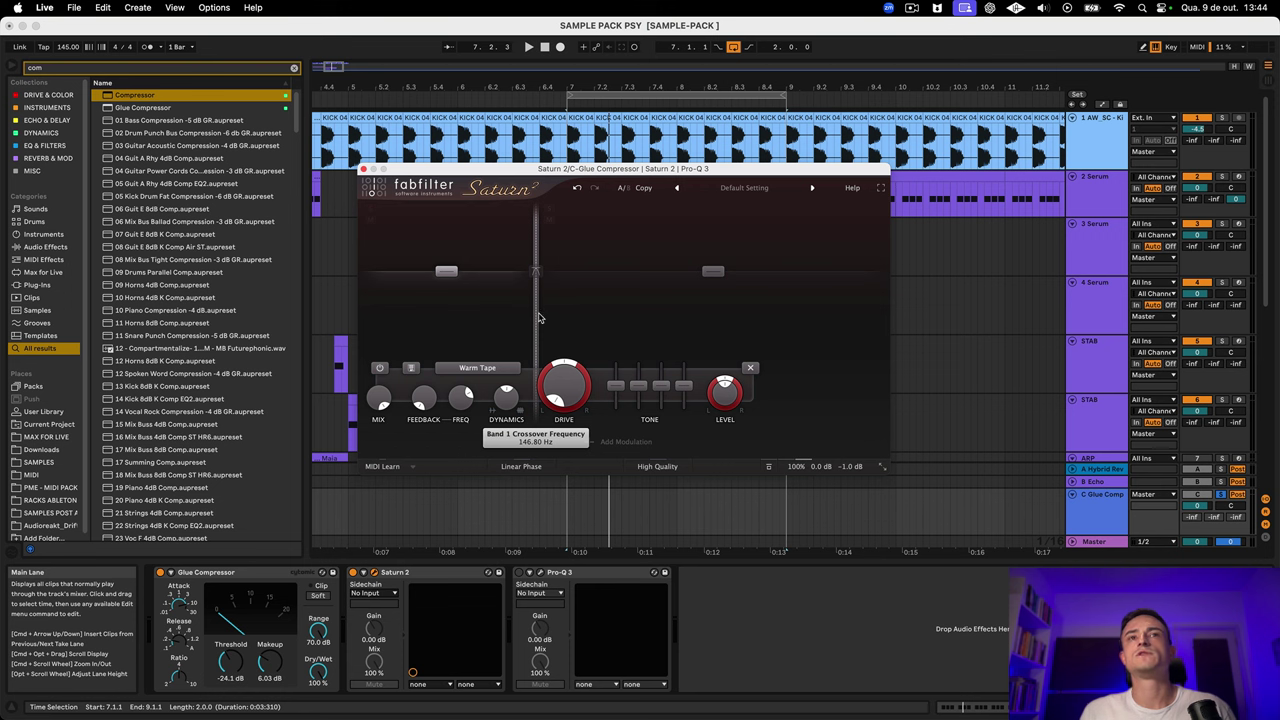
left_click(665, 331)
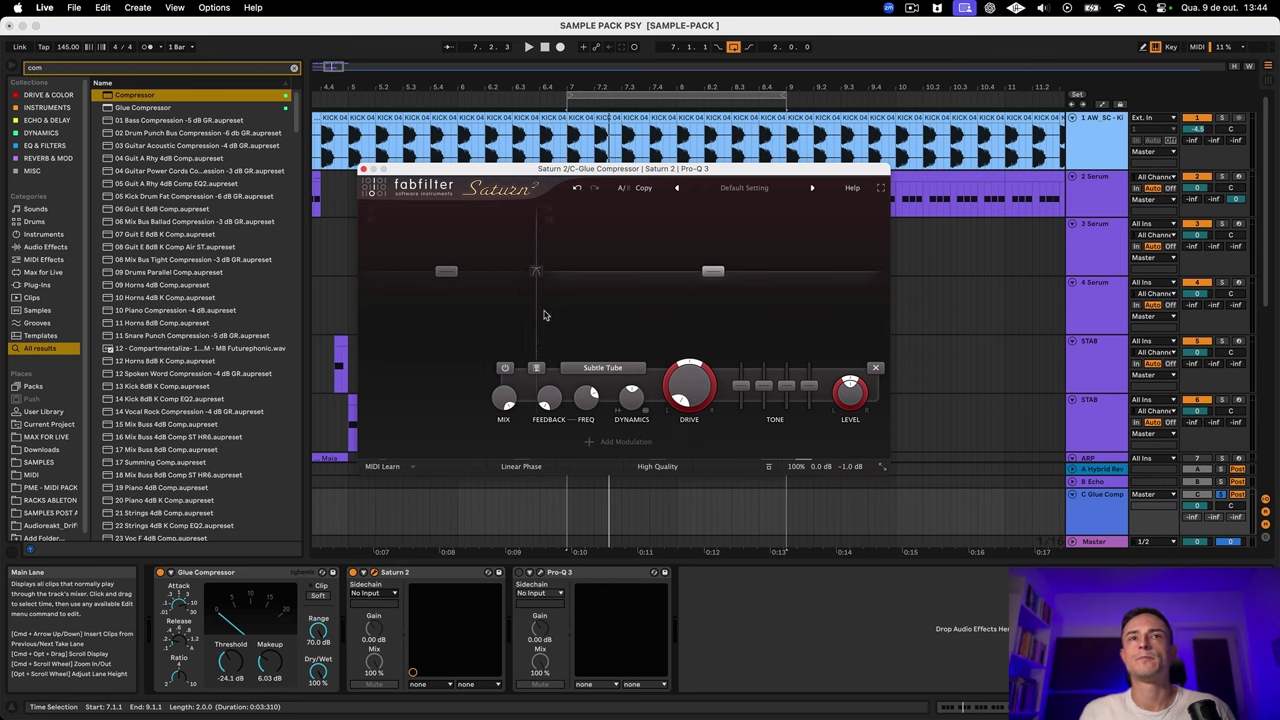
Move Saturn 2's crossover between the two bands slightly lower and switch to Safari to consult the note frequency chart
left_click_drag(537, 316, 532, 318)
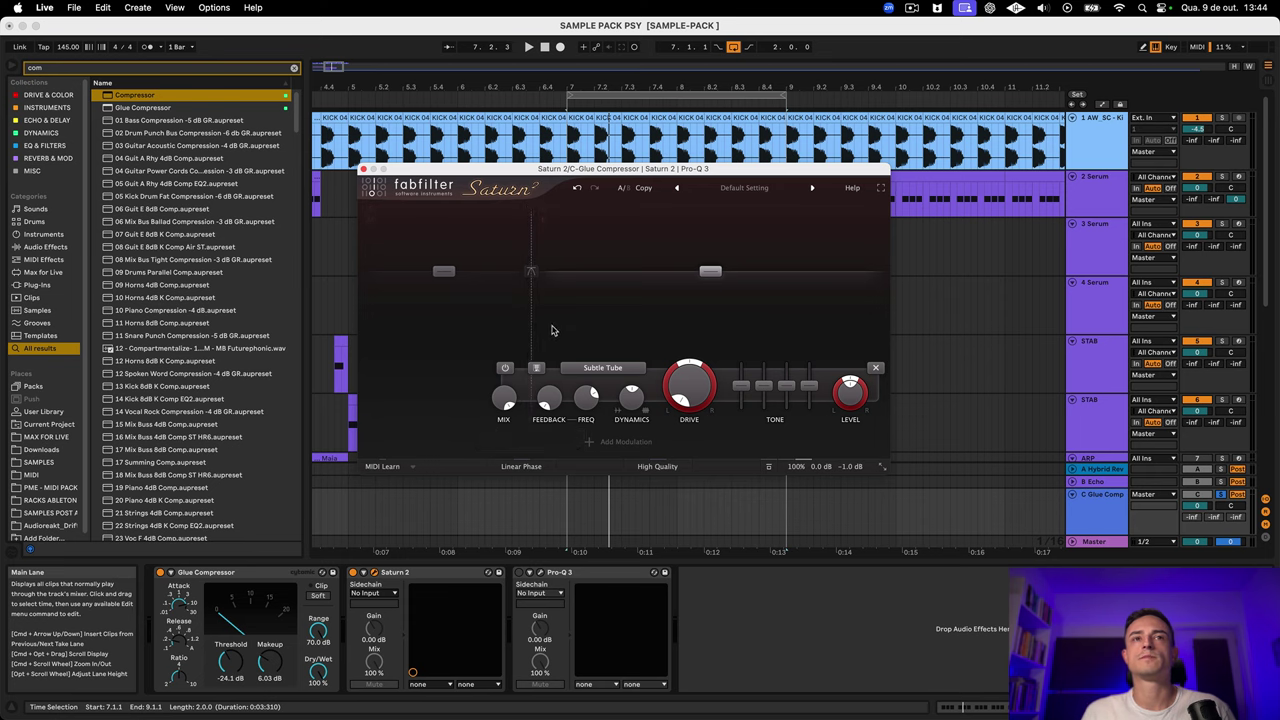
key("super+Tab")
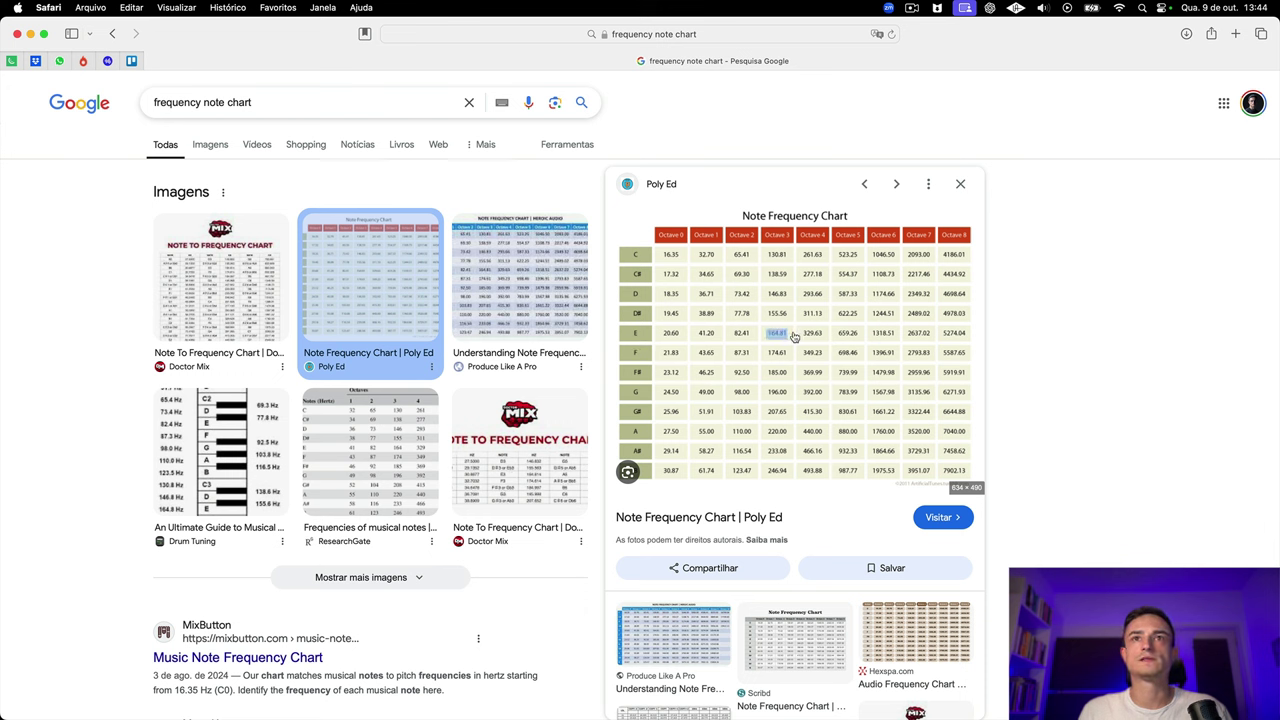
Switch back to Ableton Live, raise Saturn 2's crossover frequency slightly and select the low Warm Tape band
key("super+Tab")
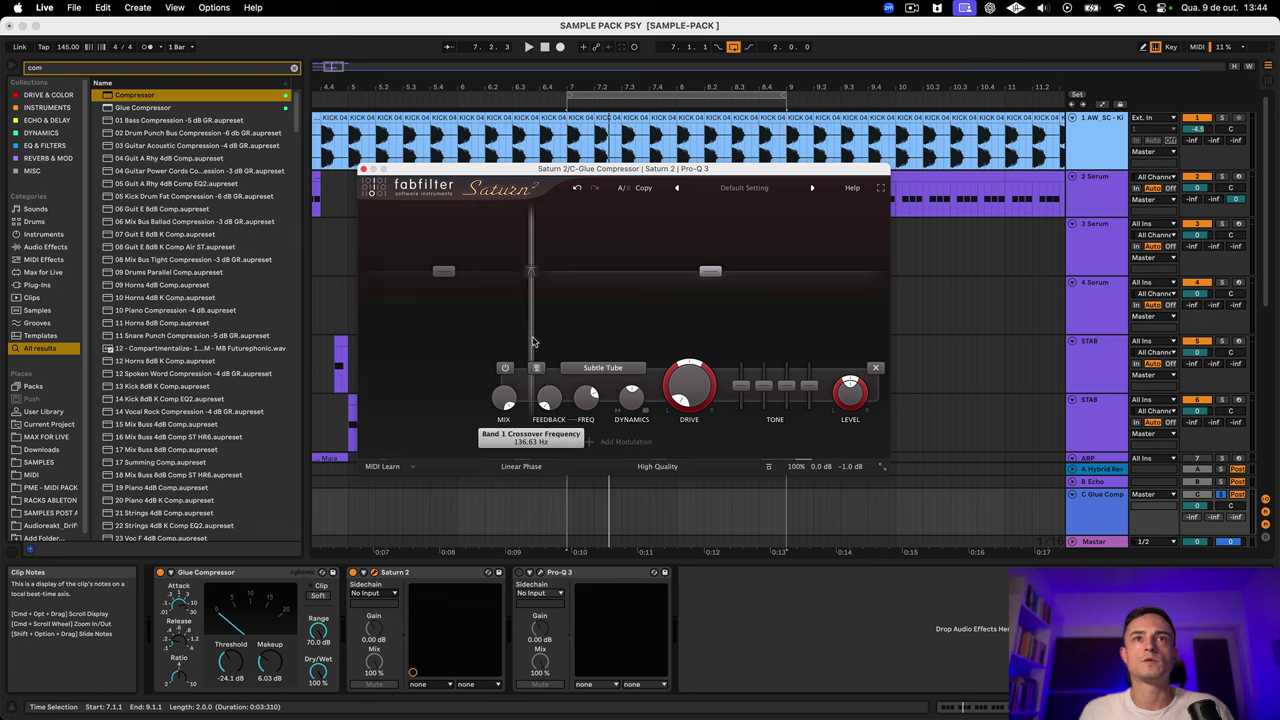
left_click_drag(533, 342, 540, 342)
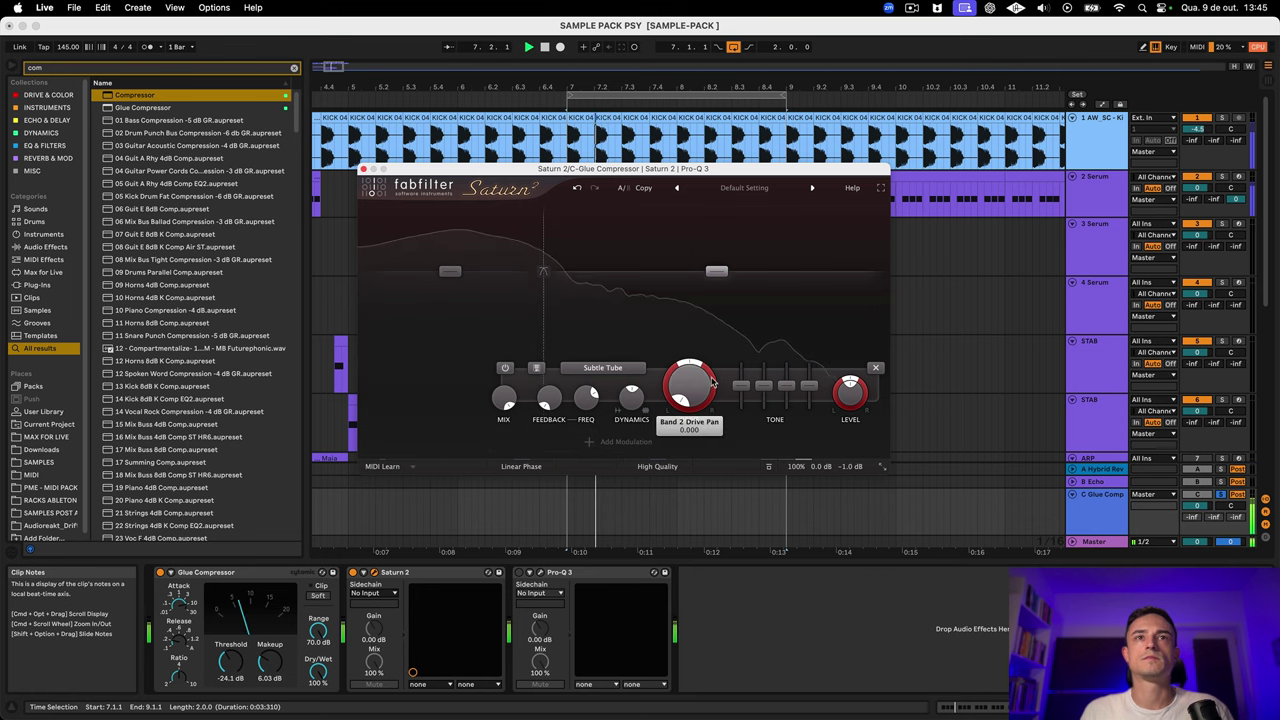
left_click(517, 330)
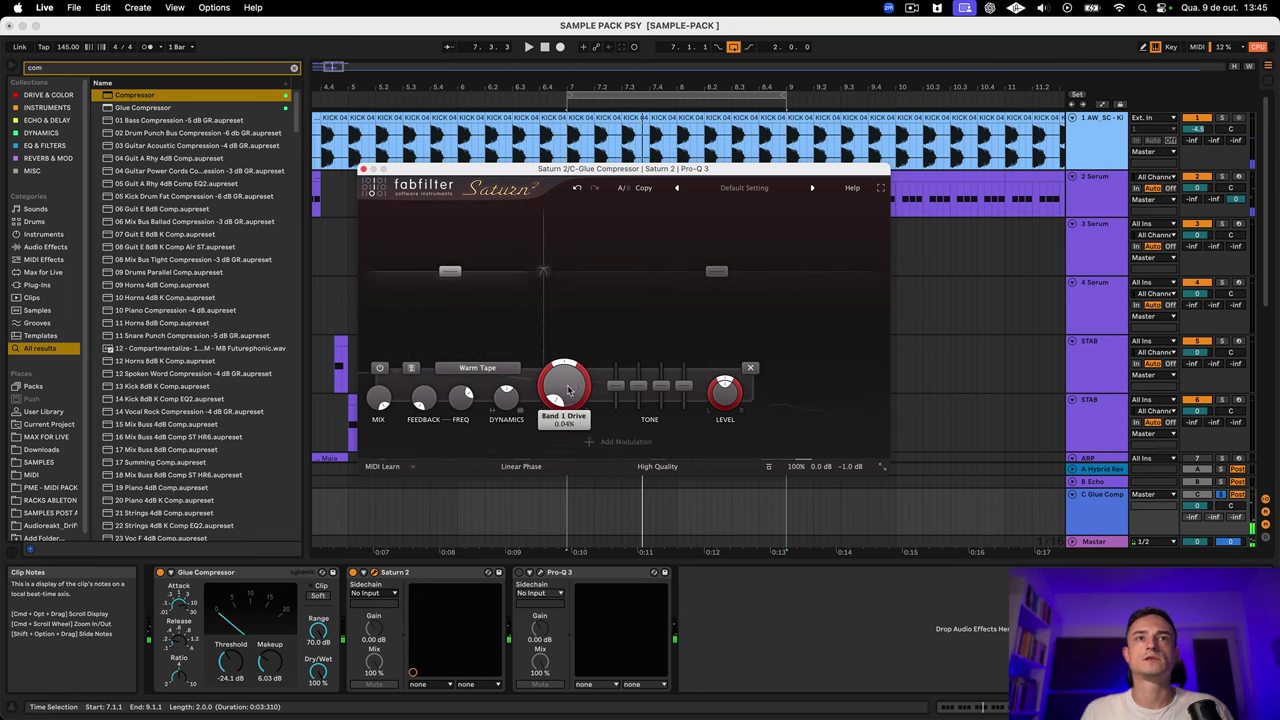
Audition Subtle Saturation and Broken Tube on Saturn 2's high band, and settle on Subtle Tube with the Drive raised
left_click(591, 369)
mouse_move(600, 400)
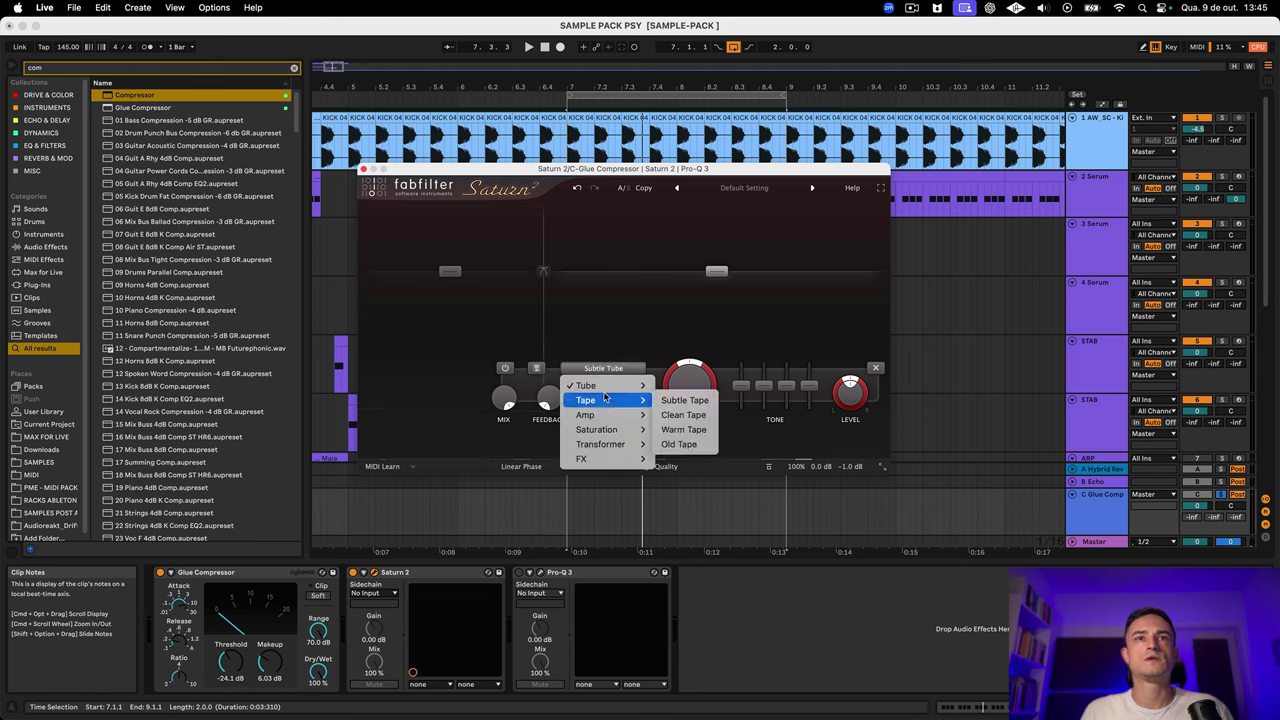
mouse_move(624, 421)
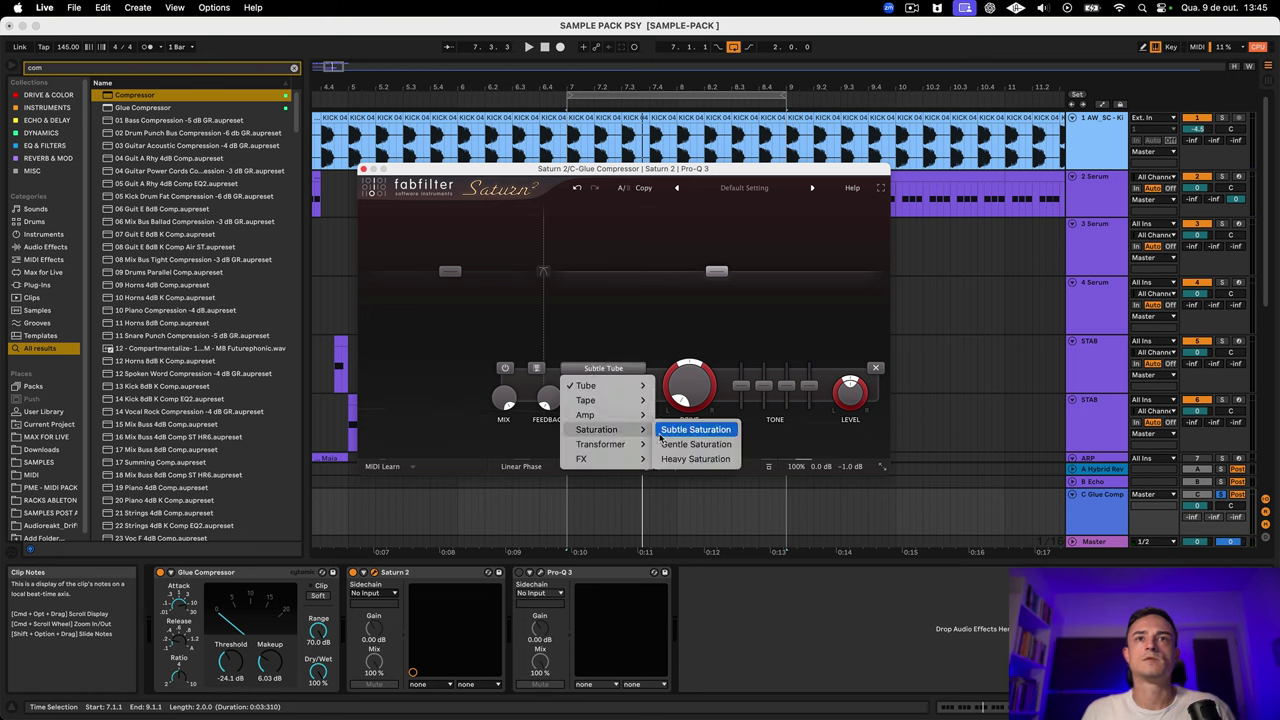
left_click(662, 434)
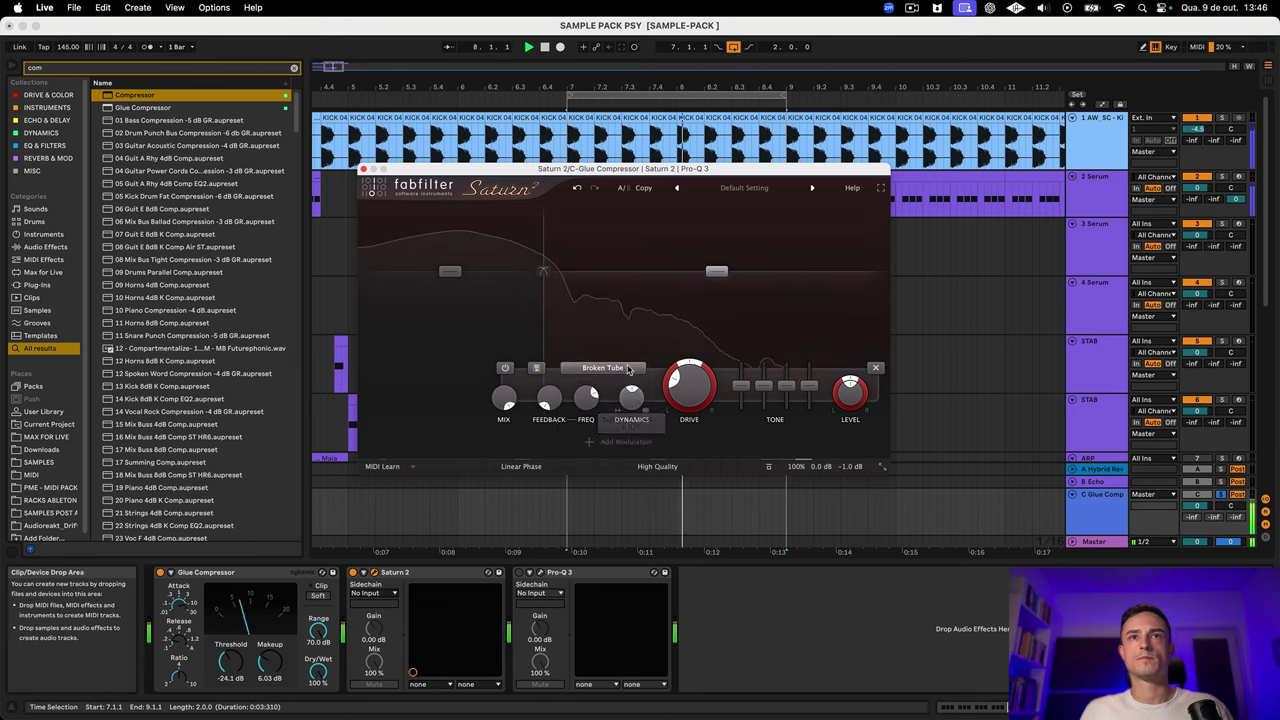
left_click(626, 369)
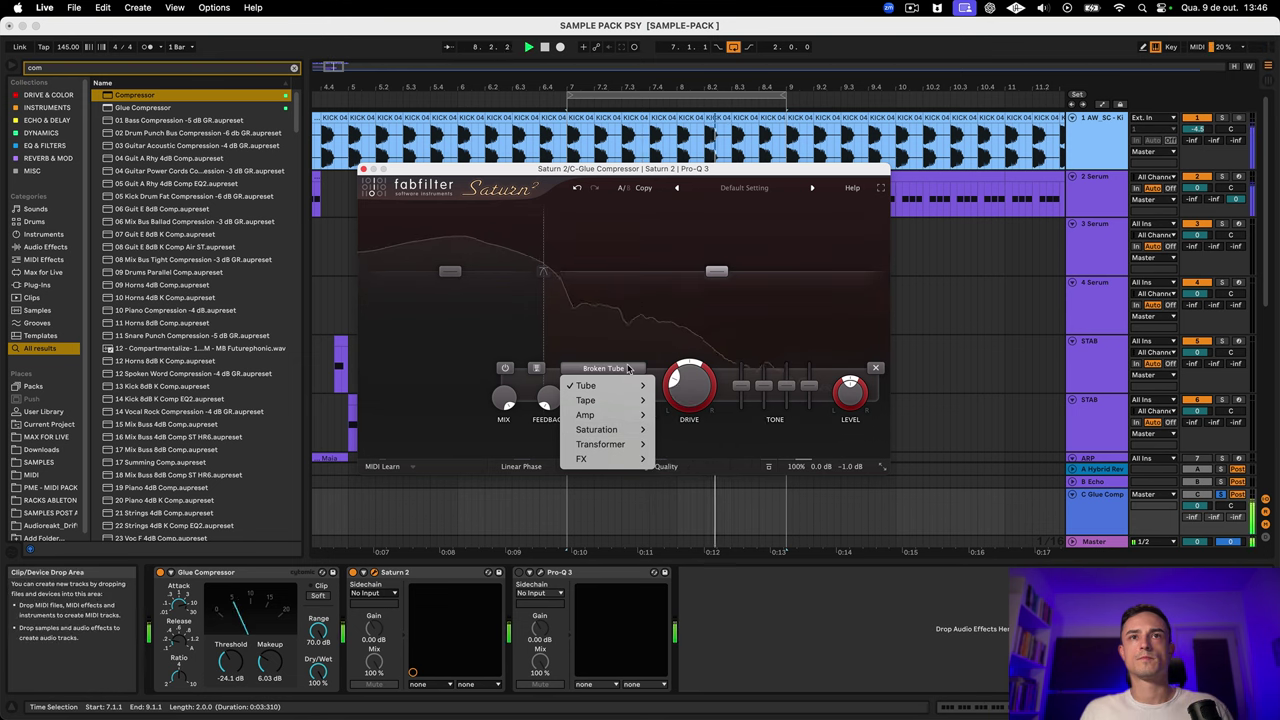
mouse_move(635, 391)
left_click(690, 385)
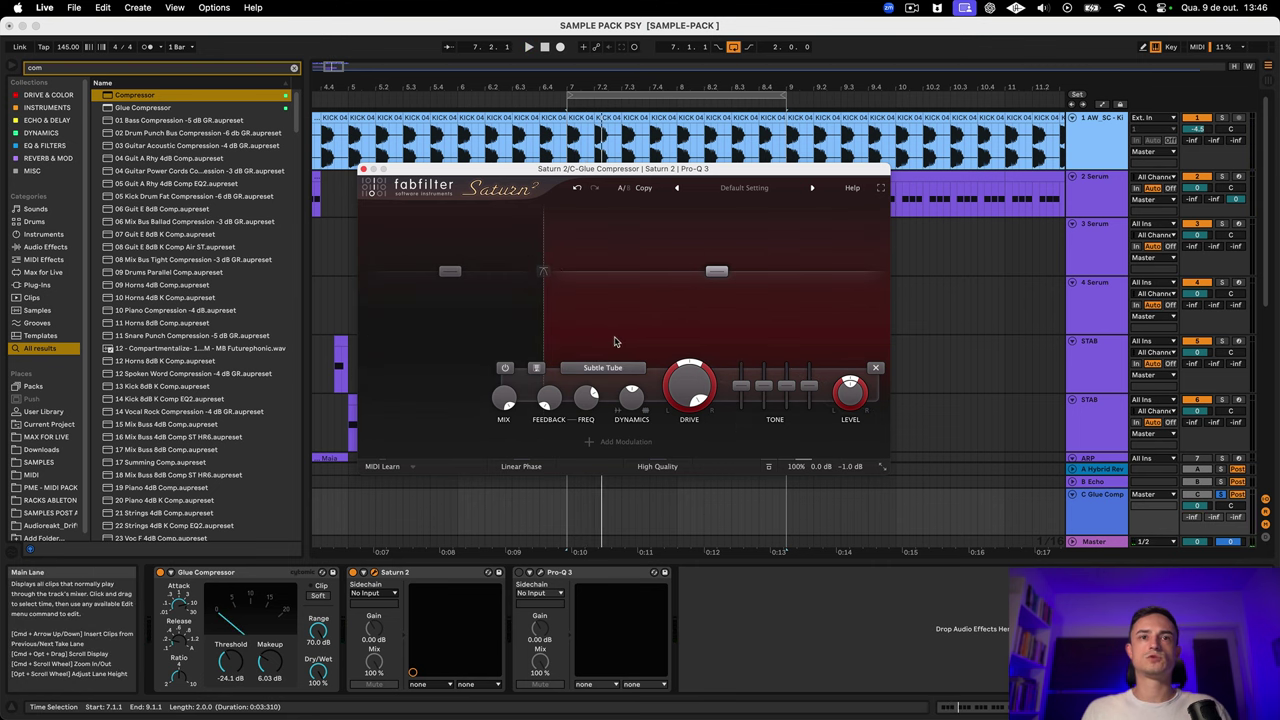
Activate and open Pro-Q 3 on the return and add an 18 dB/oct low cut at about 162 Hz
left_click(541, 572)
left_click_drag(590, 311, 617, 121)
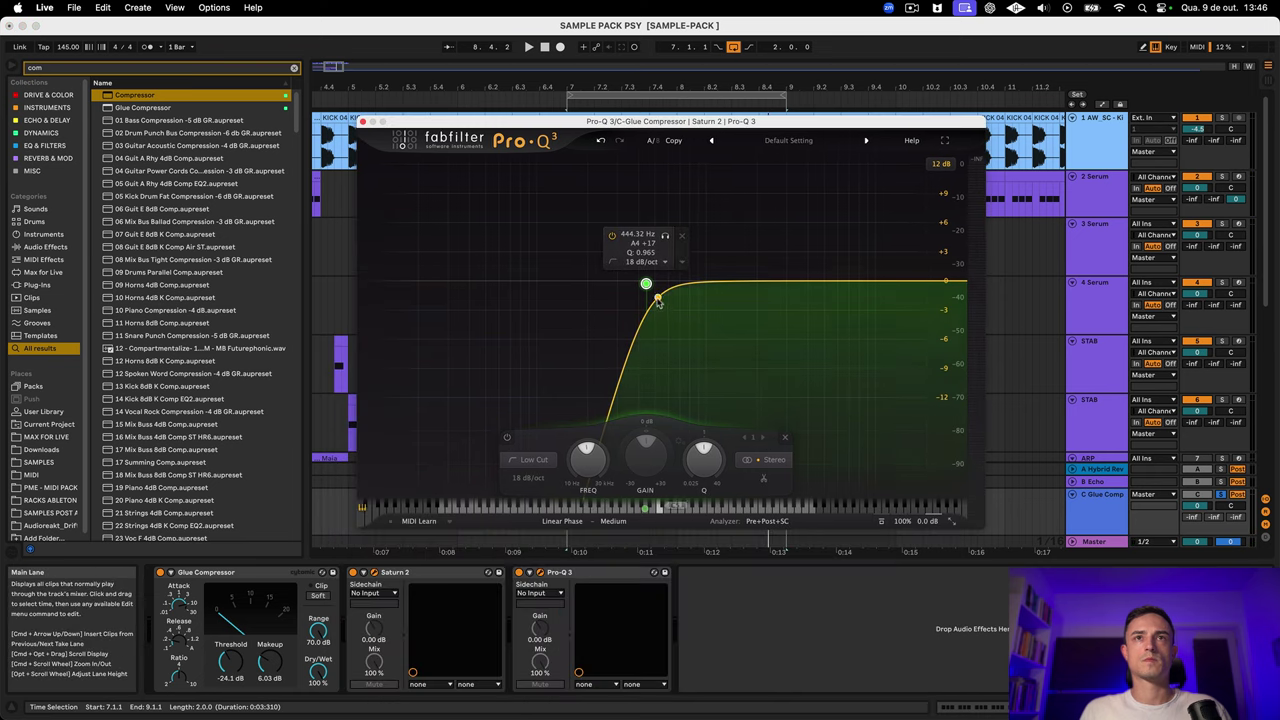
left_click_drag(388, 278, 574, 284)
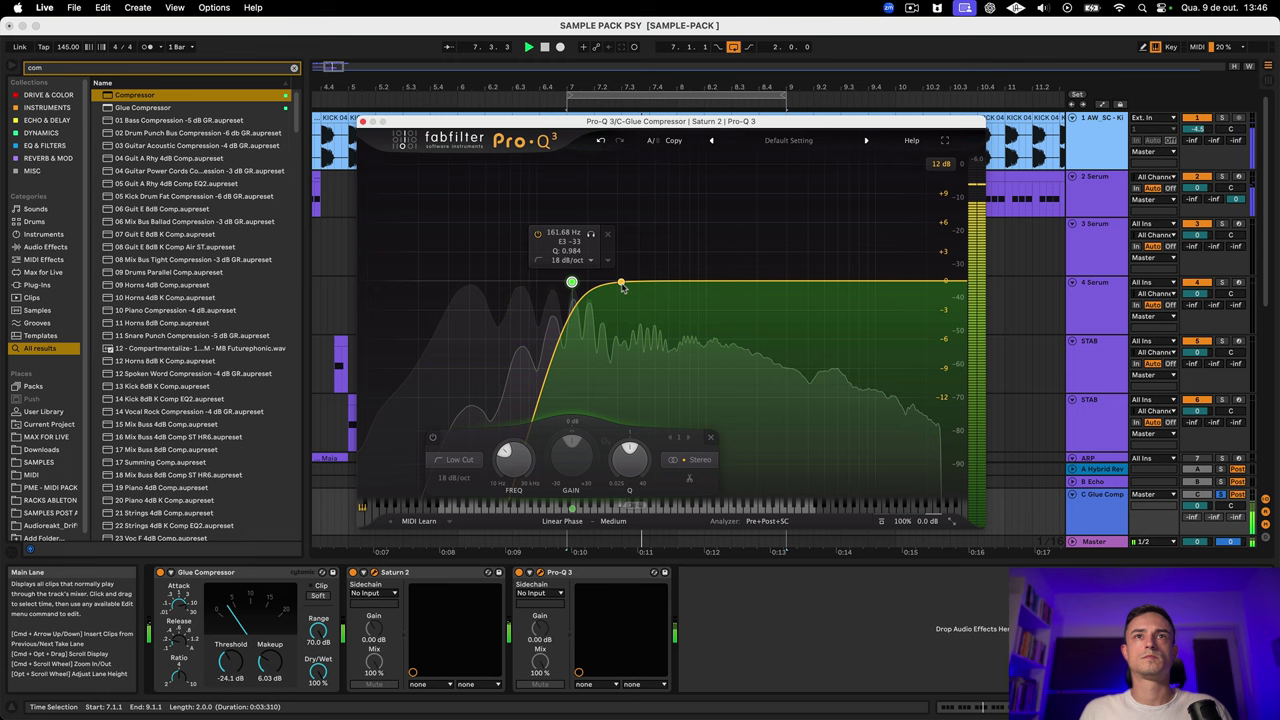
Add a bell cut of about -4.9 dB near 262 Hz in Pro-Q 3 and close both plug-in windows
left_click_drag(621, 285, 610, 333)
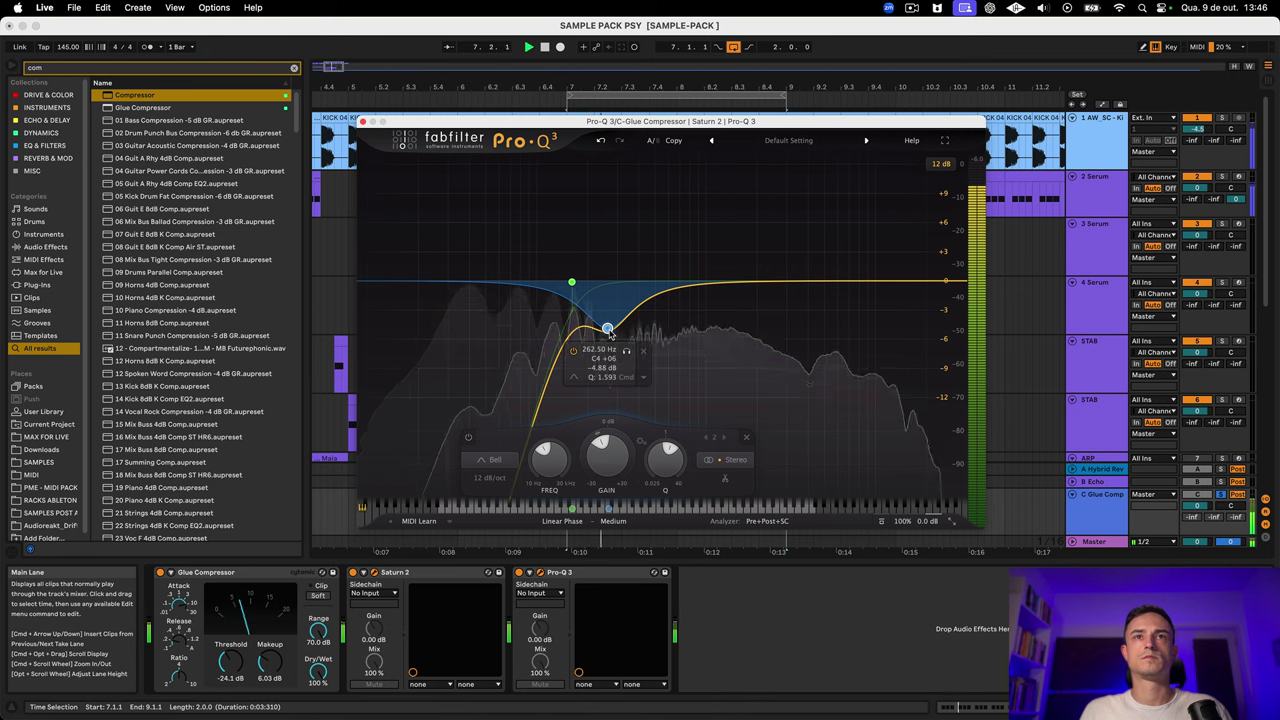
left_click(363, 121)
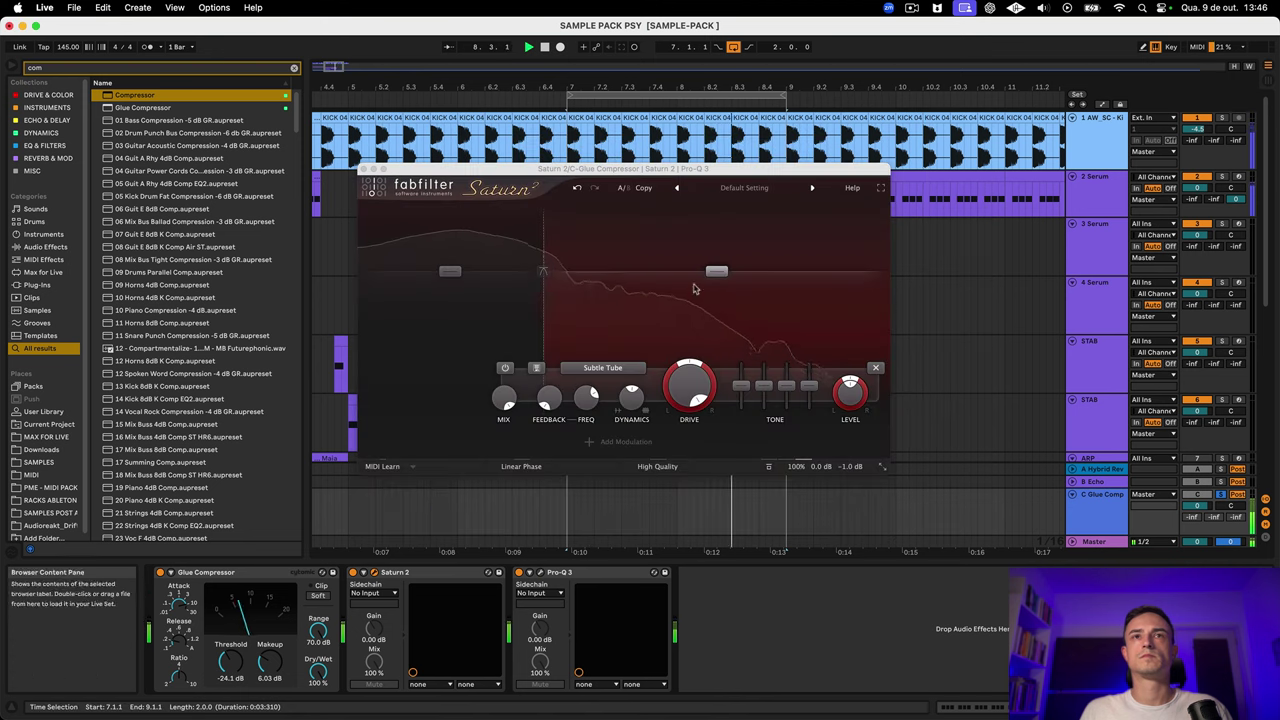
left_click(364, 169)
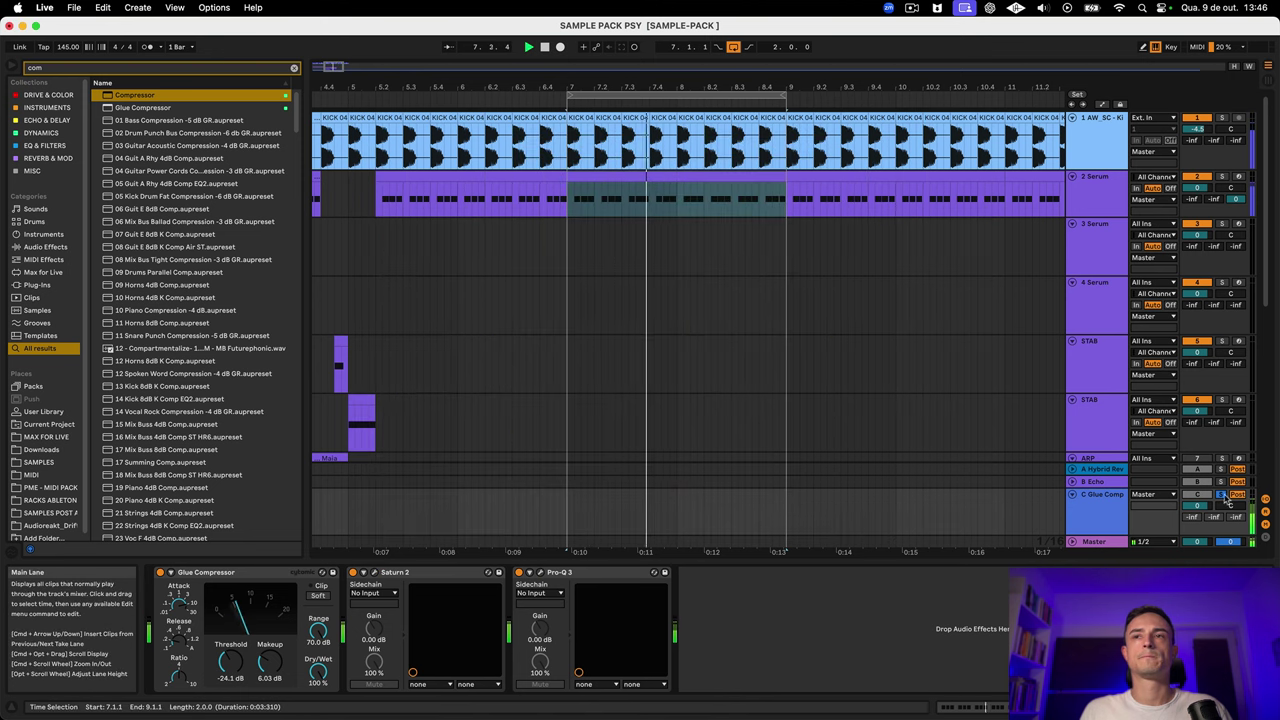
Check the 2 Serum track's send to C Glue Comp, unsolo the return and lower its volume to -inf
left_click(1108, 535)
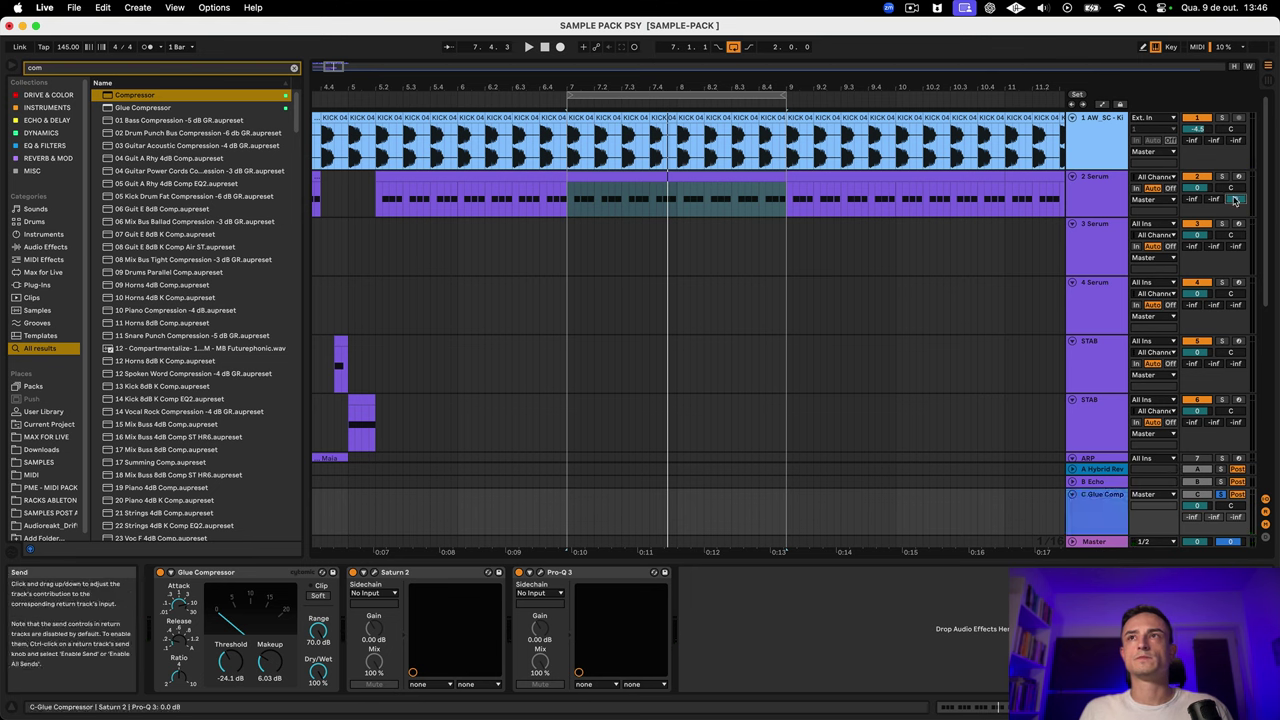
left_click(1234, 200)
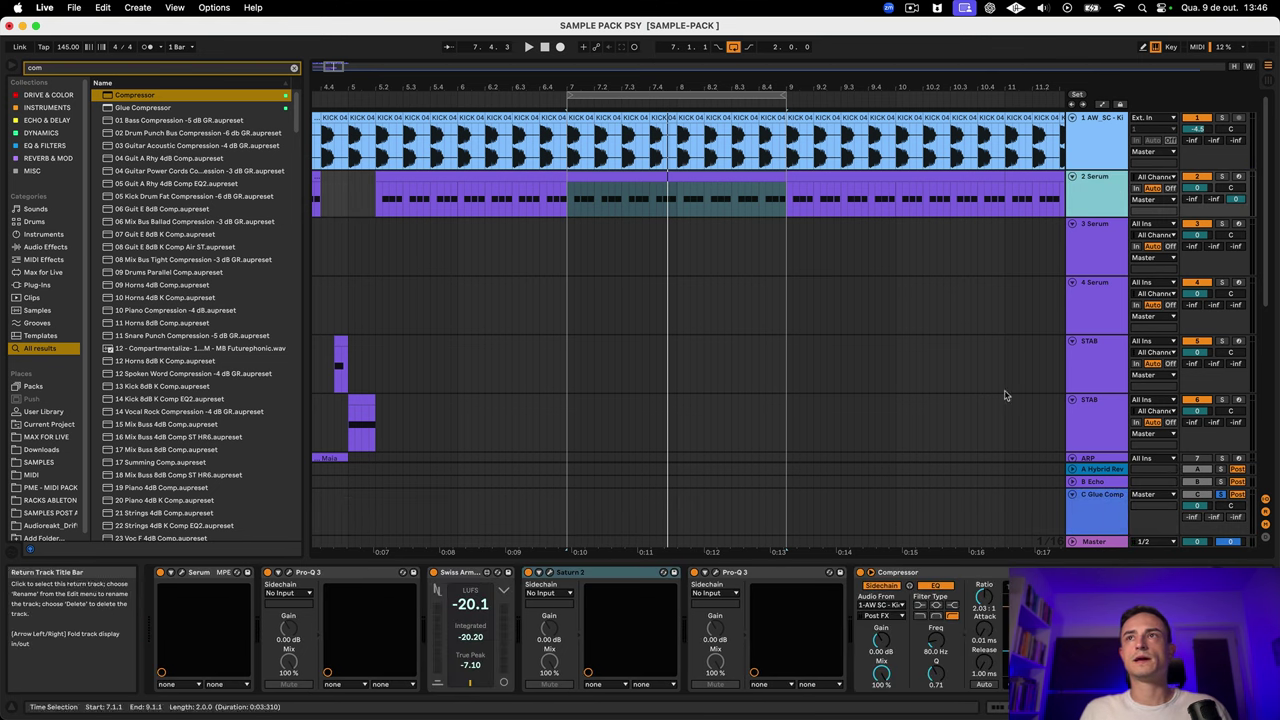
left_click_drag(1236, 199, 1236, 185)
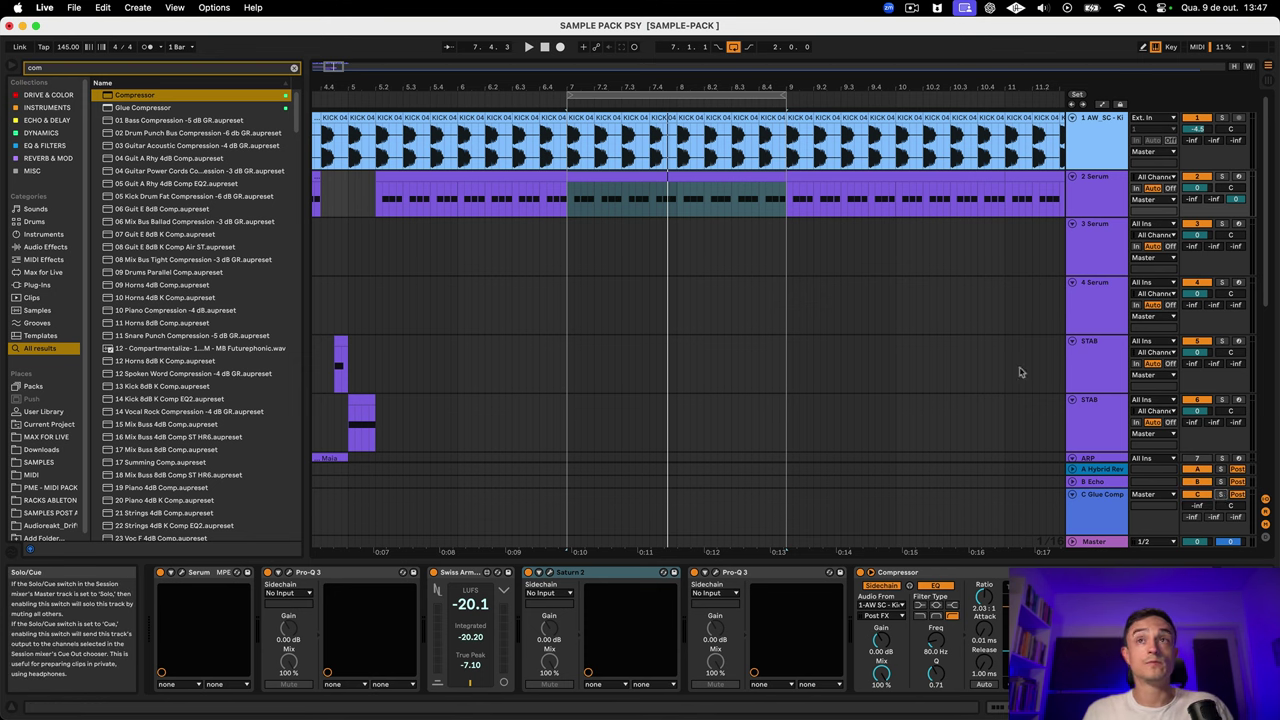
Solo the kick and 2 Serum tracks, play the loop and raise the C Glue Comp return's volume to -17.7 dB
left_click(1097, 142)
left_click(1111, 196)
left_click(1222, 525)
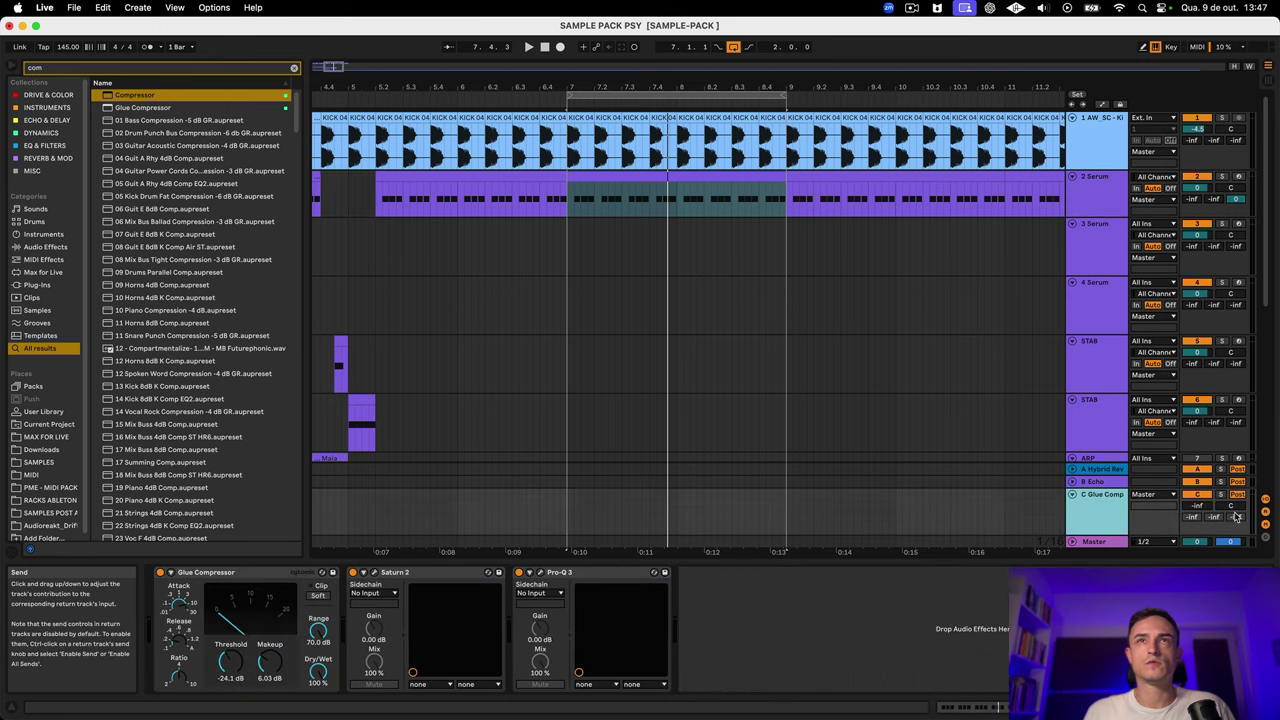
key("space")
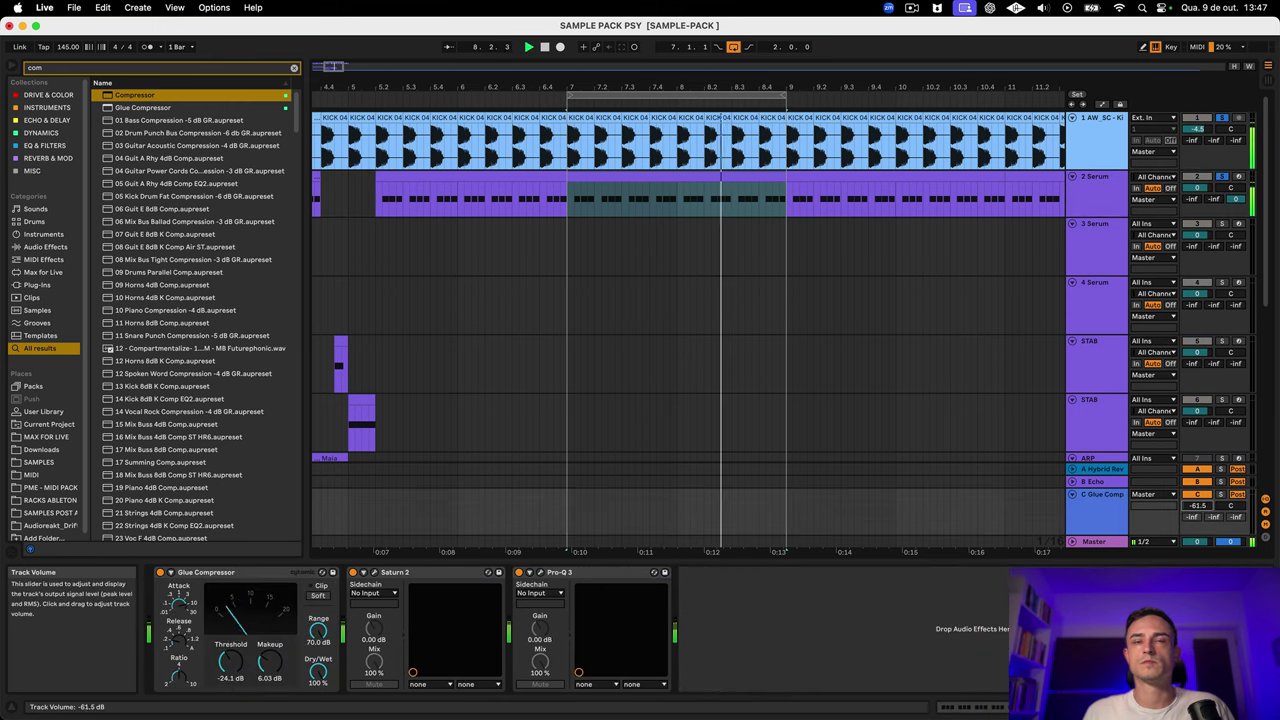
mouse_move(1197, 507)
left_mouse_down()
mouse_move(1197, 462)
mouse_move(1197, 590)
mouse_move(1197, 477)
mouse_move(1197, 509)
left_mouse_up()
left_click(1110, 517)
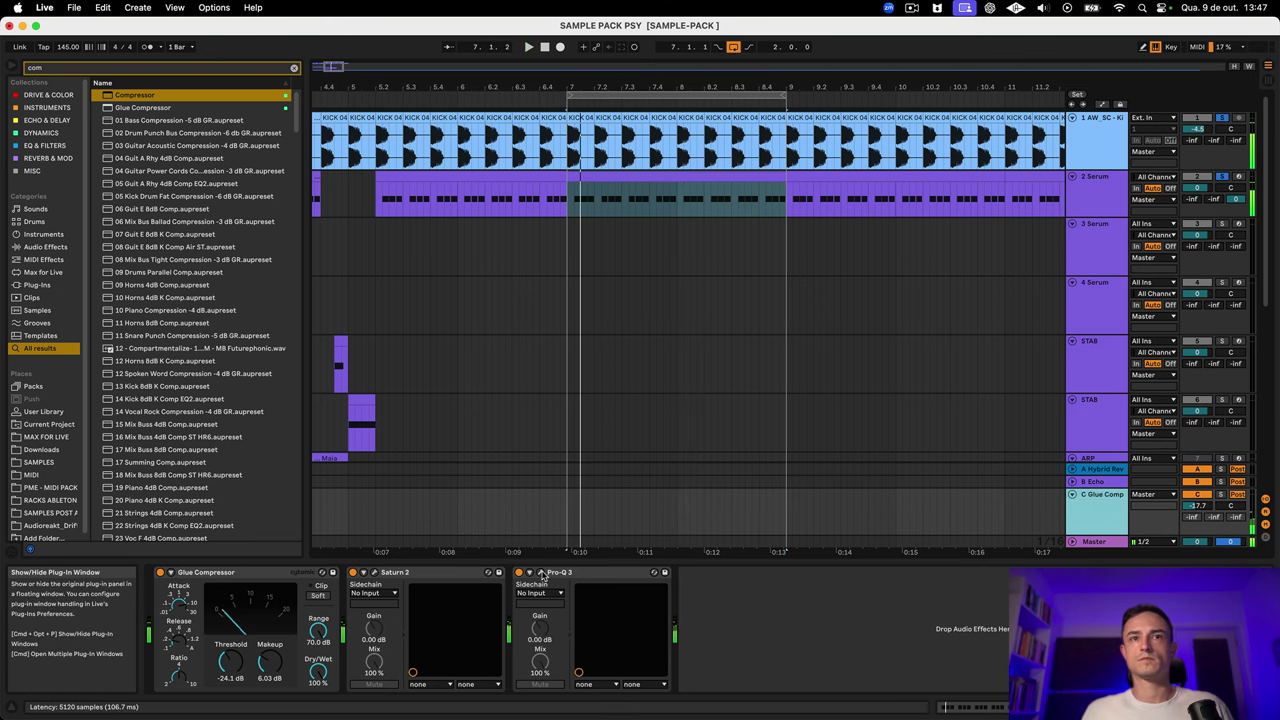
Open the return's Pro-Q 3 and Saturn 2 to check the Linear Phase mode, and close both windows
left_click(539, 572)
left_click(362, 191)
left_click(371, 572)
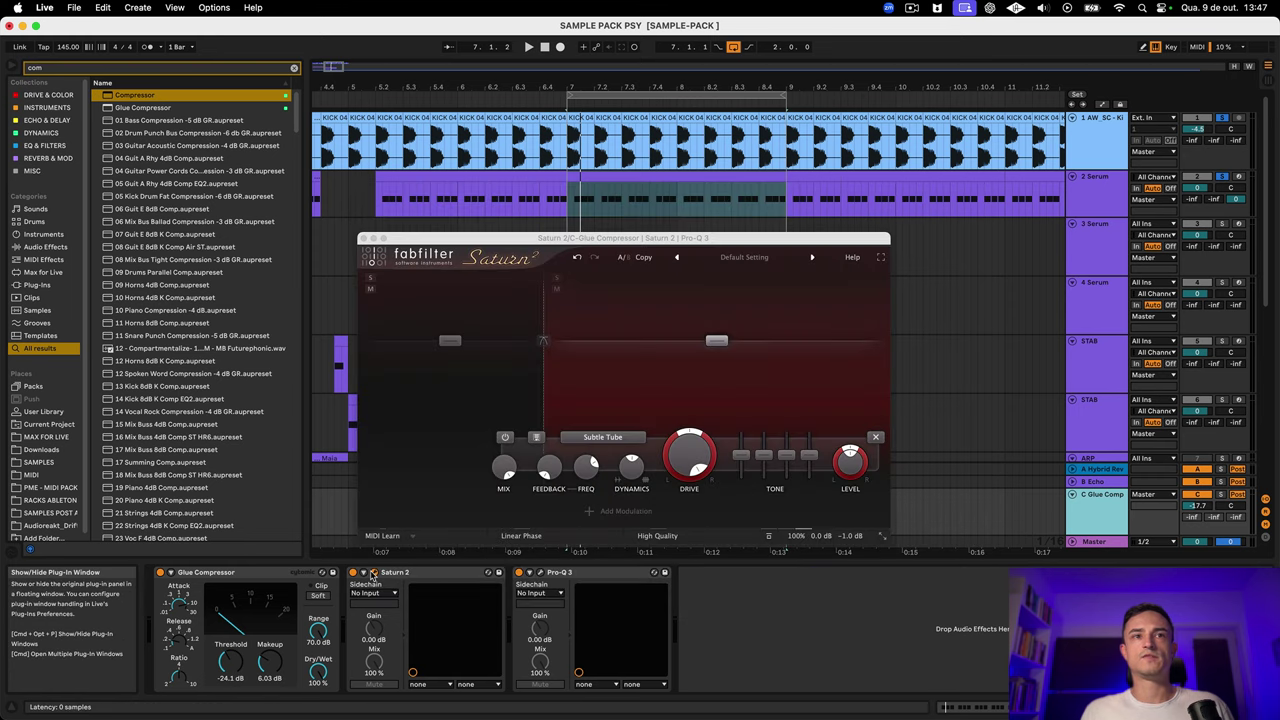
left_click(532, 538)
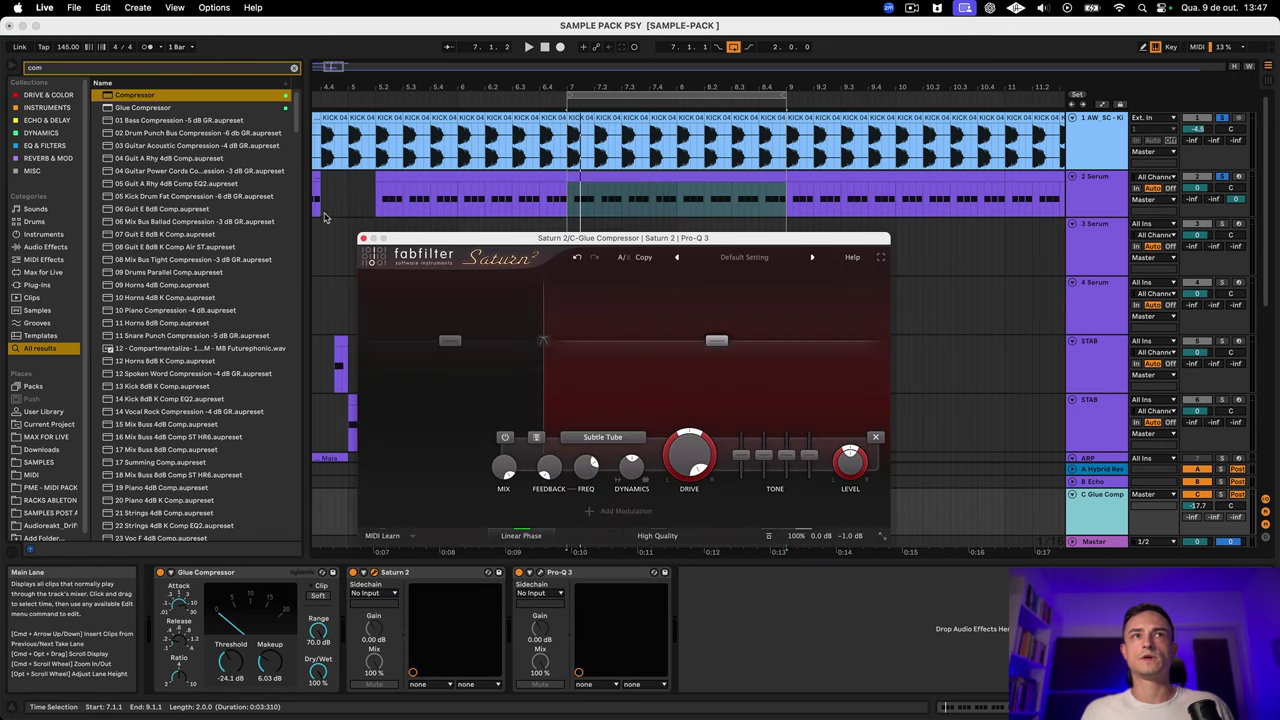
left_click(362, 239)
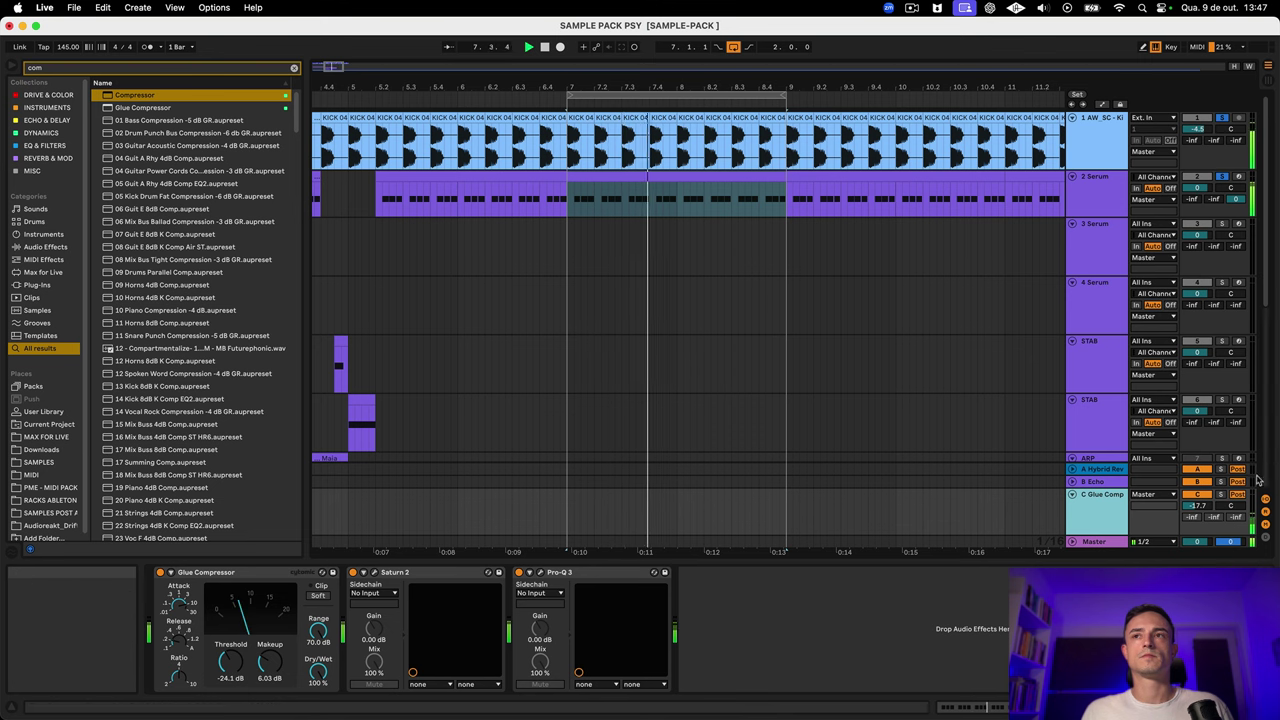
Mute and unmute the C Glue Comp return during playback to compare the bass, and raise the return's volume to -10.6 dB
left_click(1197, 495)
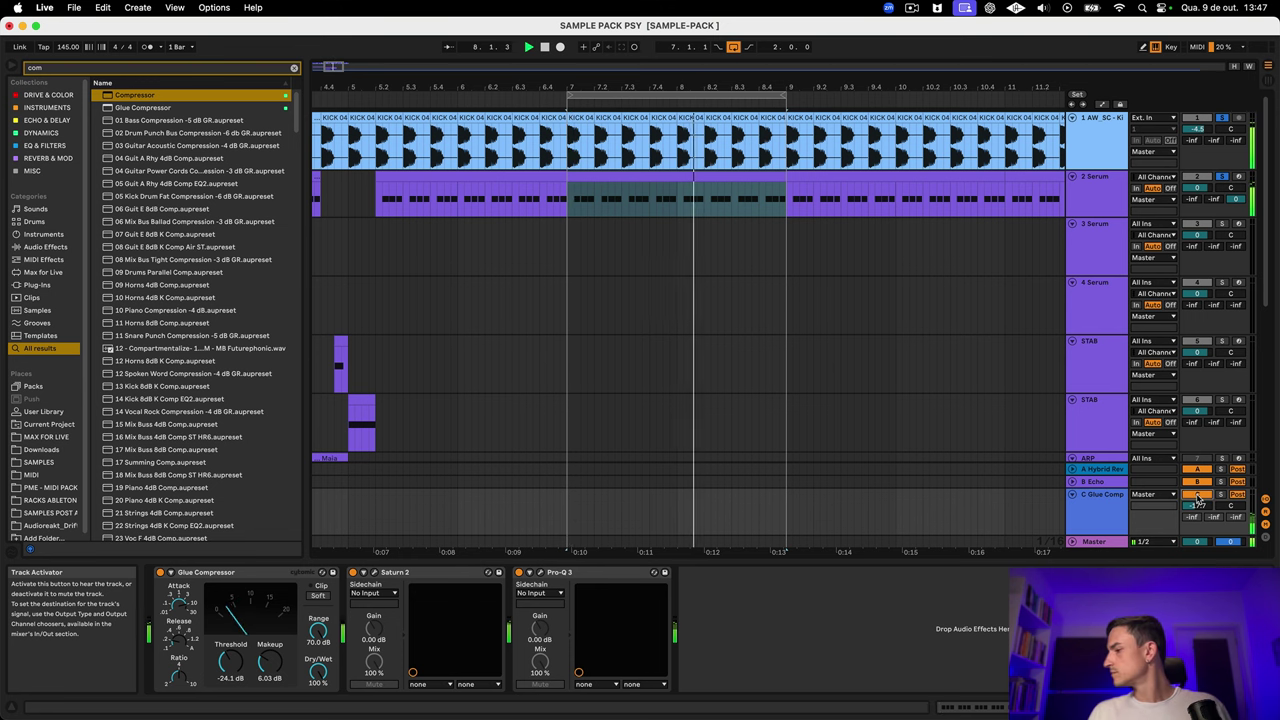
left_click(1196, 495)
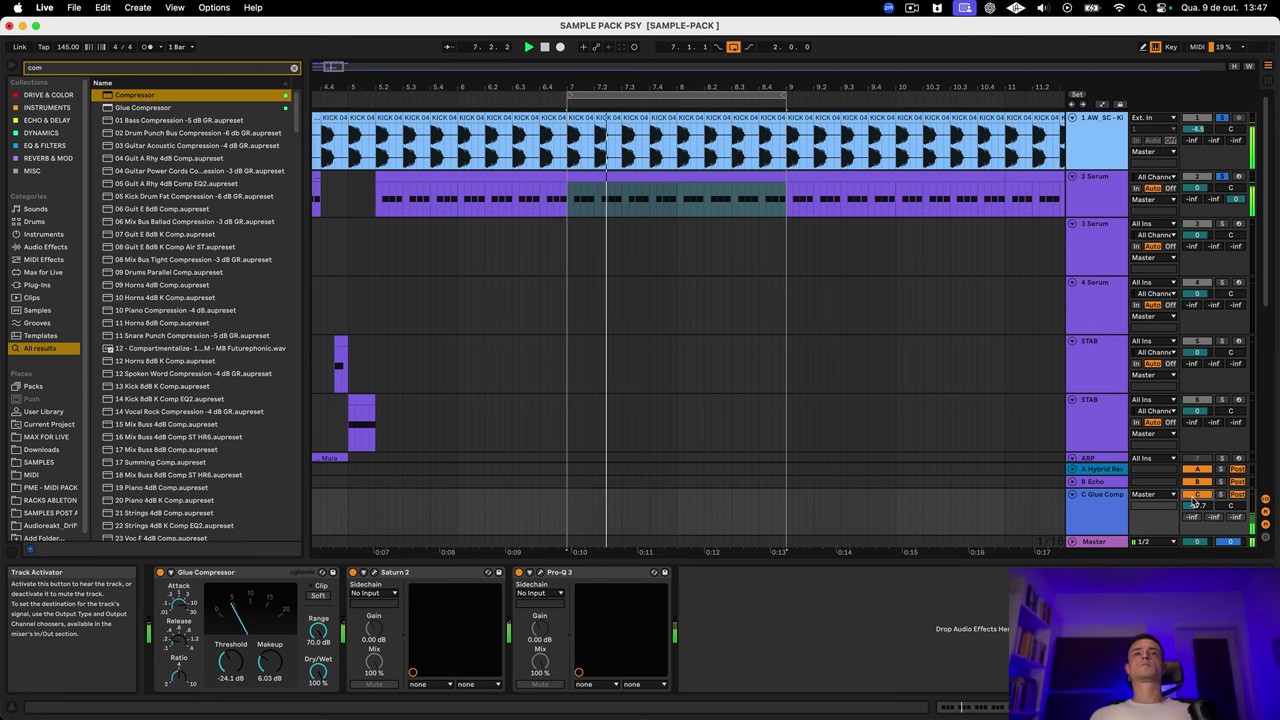
left_click(1196, 495)
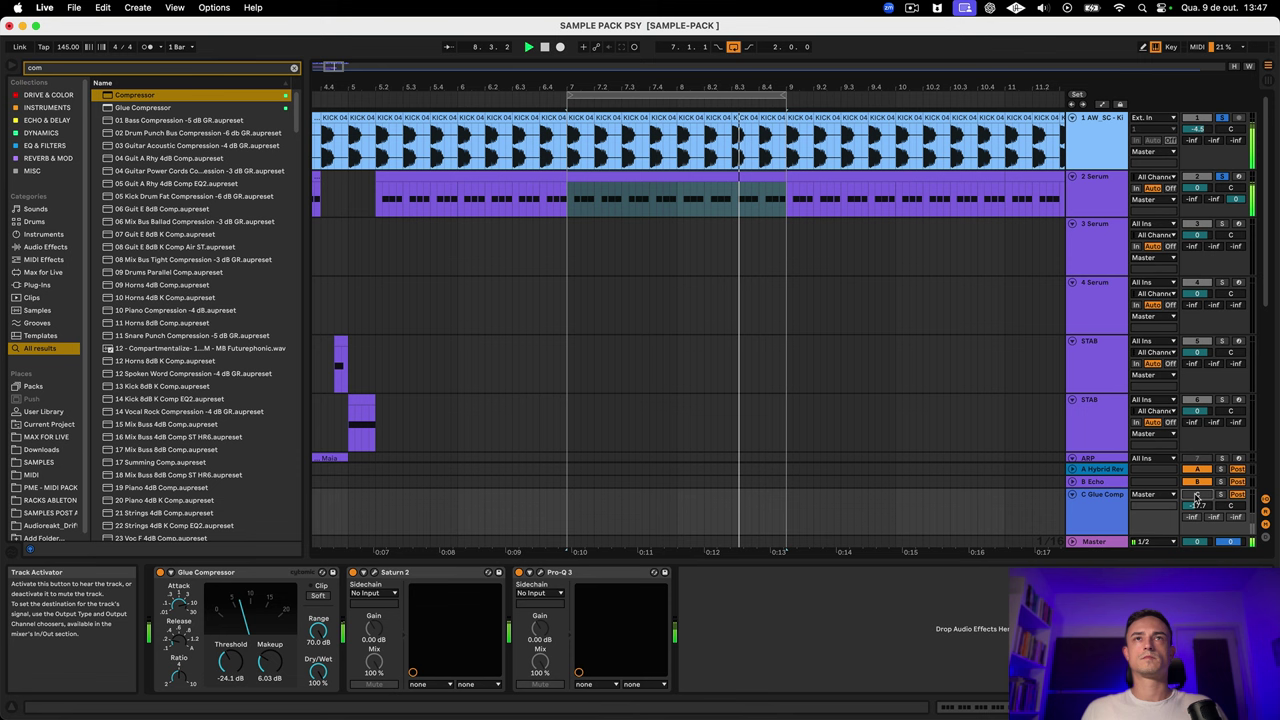
mouse_move(1203, 506)
left_mouse_down()
mouse_move(1203, 466)
mouse_move(1203, 523)
mouse_move(1203, 483)
left_mouse_up()
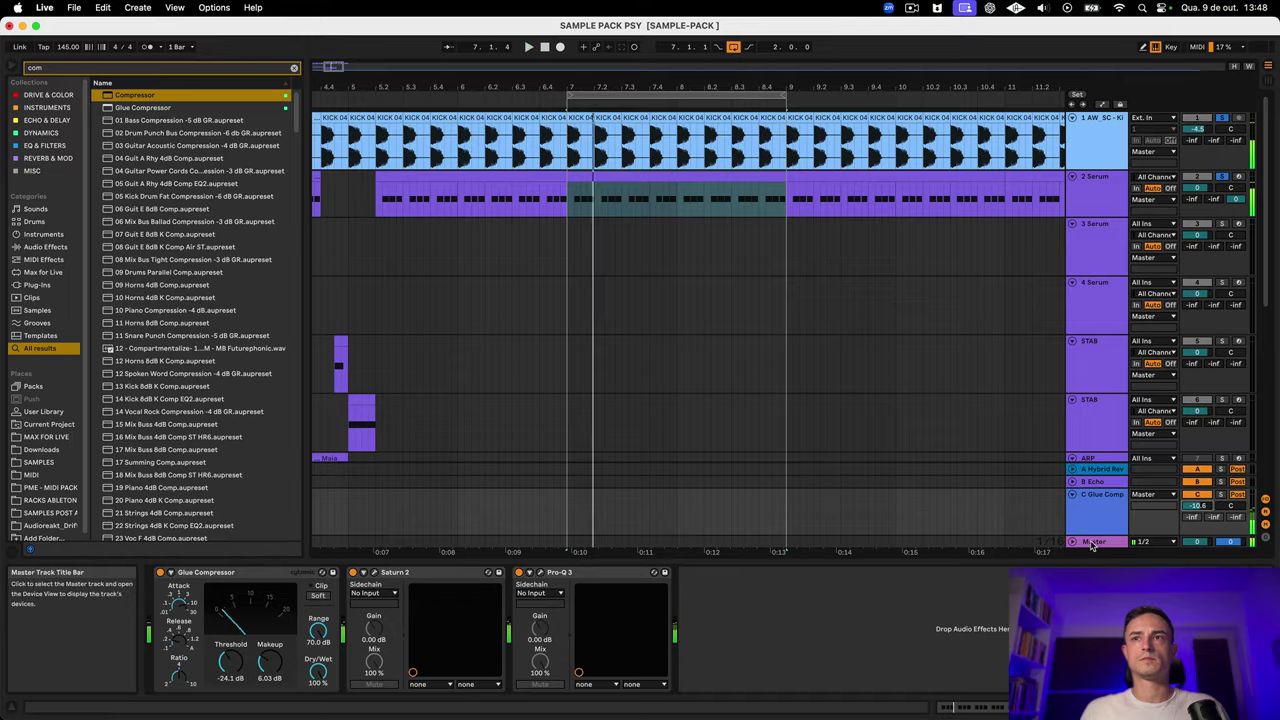